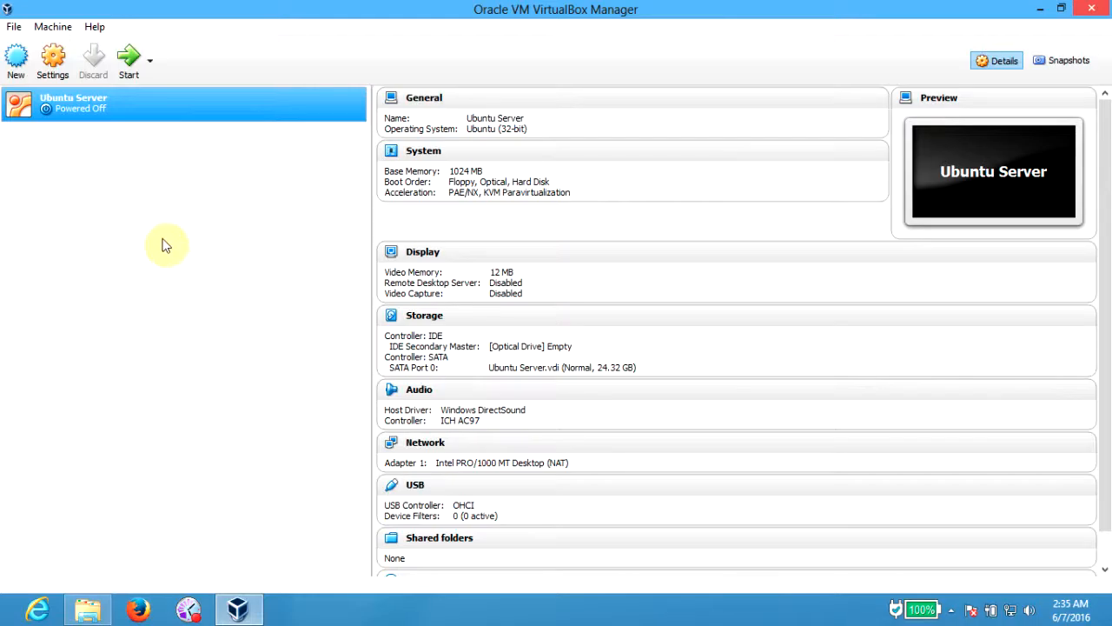
# Step: Attach the ubuntu-16.04-server-i386 disk image to the empty IDE optical drive of the Ubuntu Server virtual machine
pyautogui.rightClick(110, 111)
pyautogui.click(119, 120)
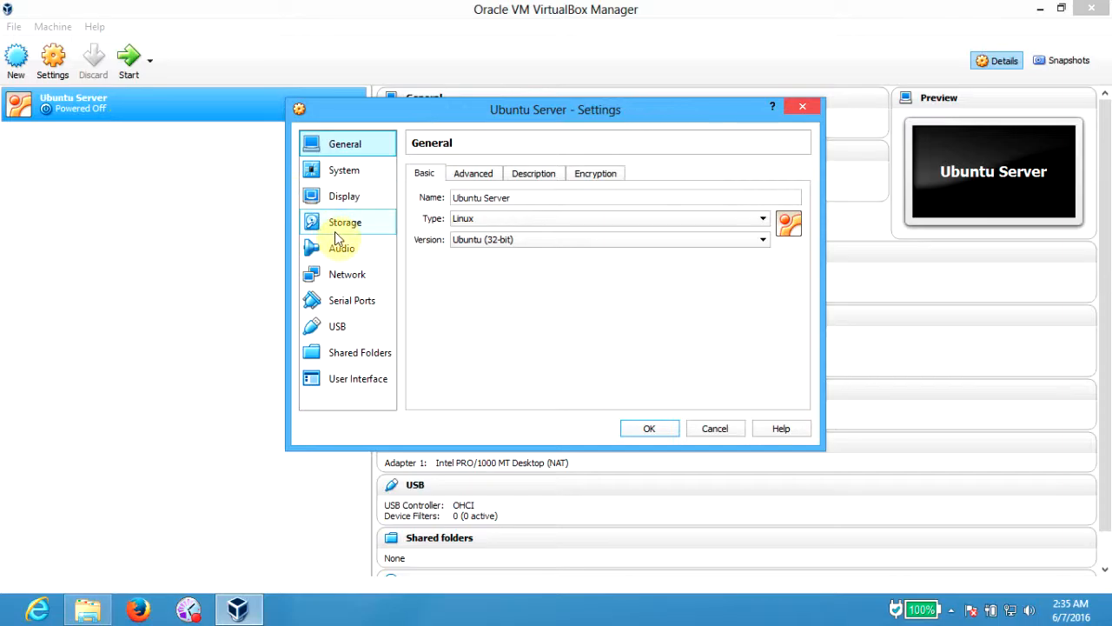
pyautogui.click(336, 231)
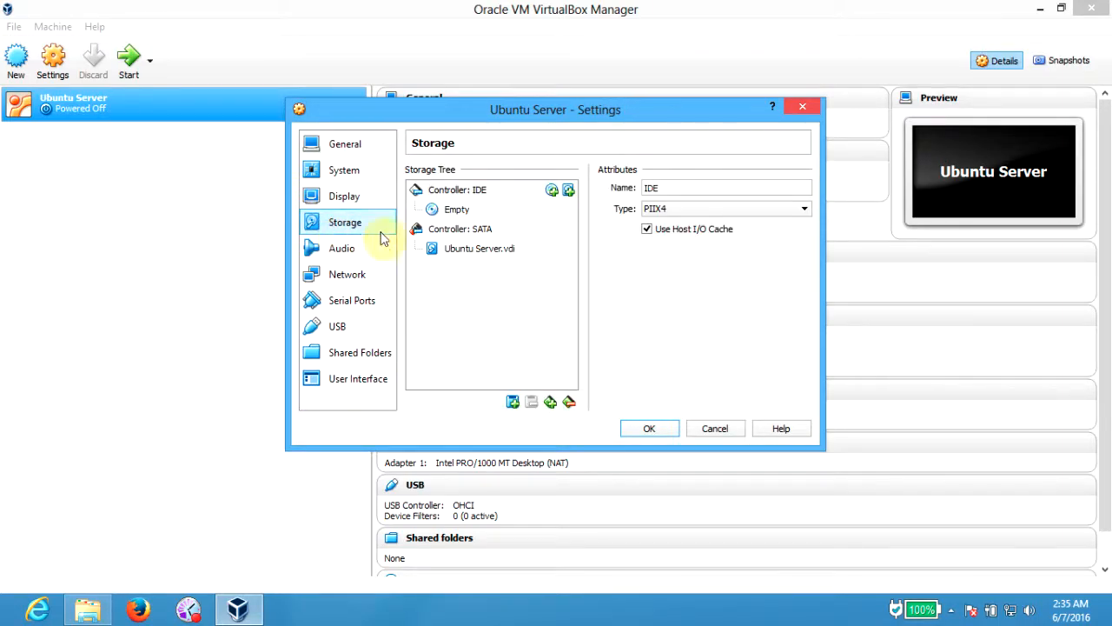
pyautogui.click(434, 211)
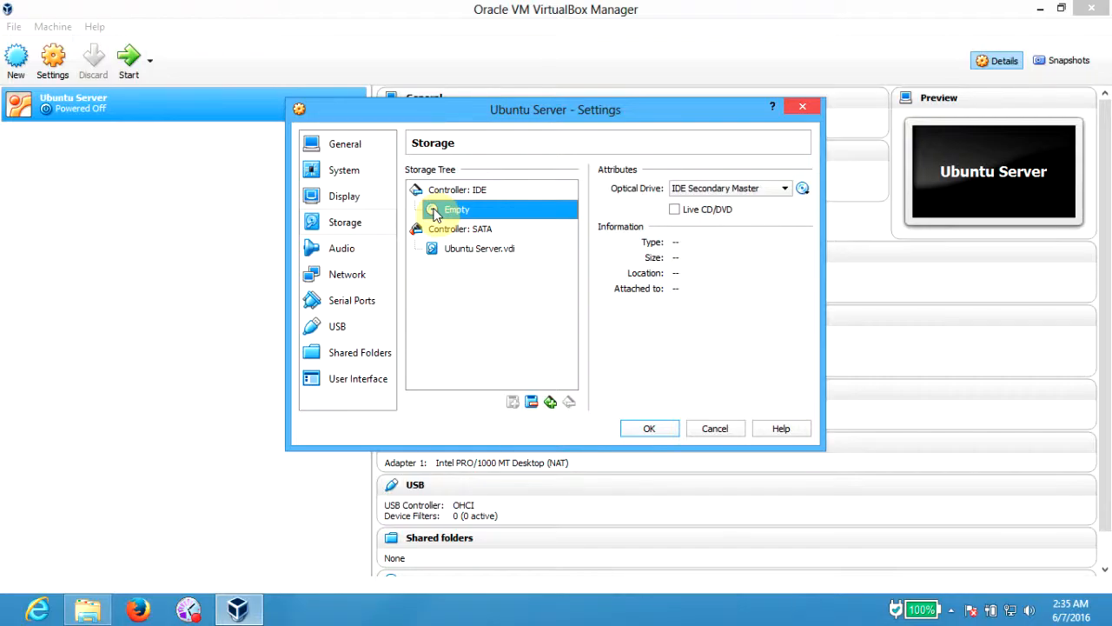
pyautogui.click(804, 189)
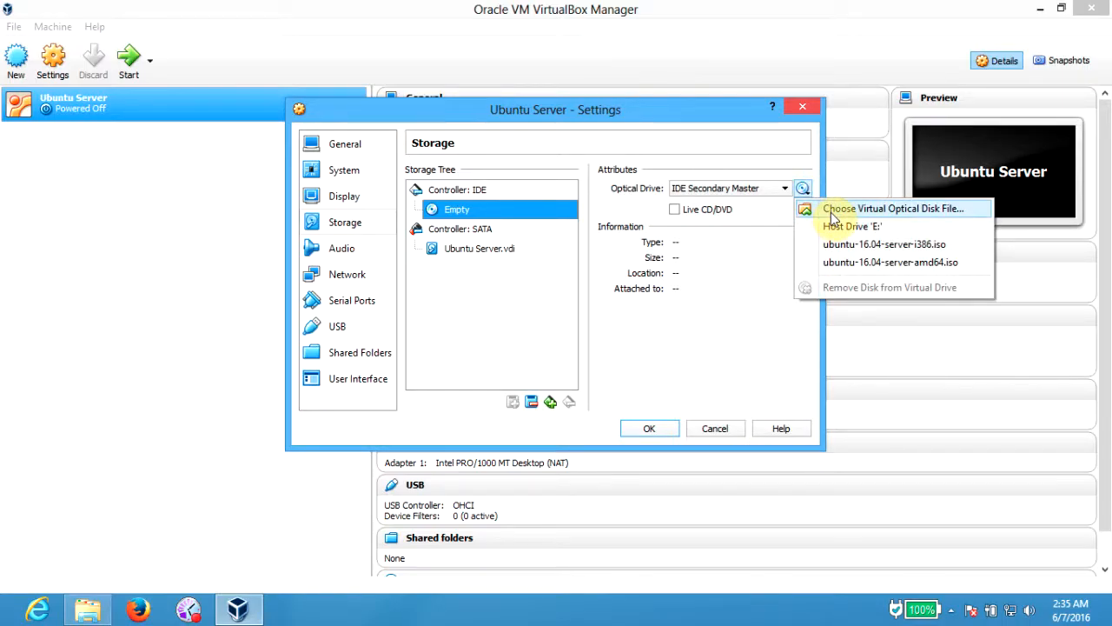
pyautogui.click(832, 214)
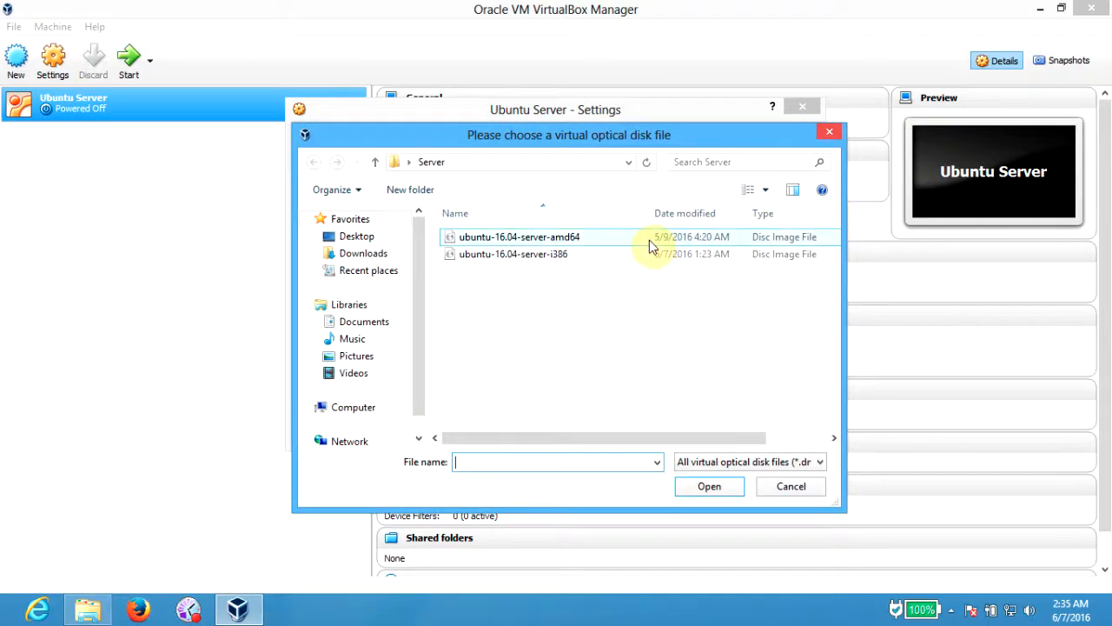
pyautogui.click(609, 252)
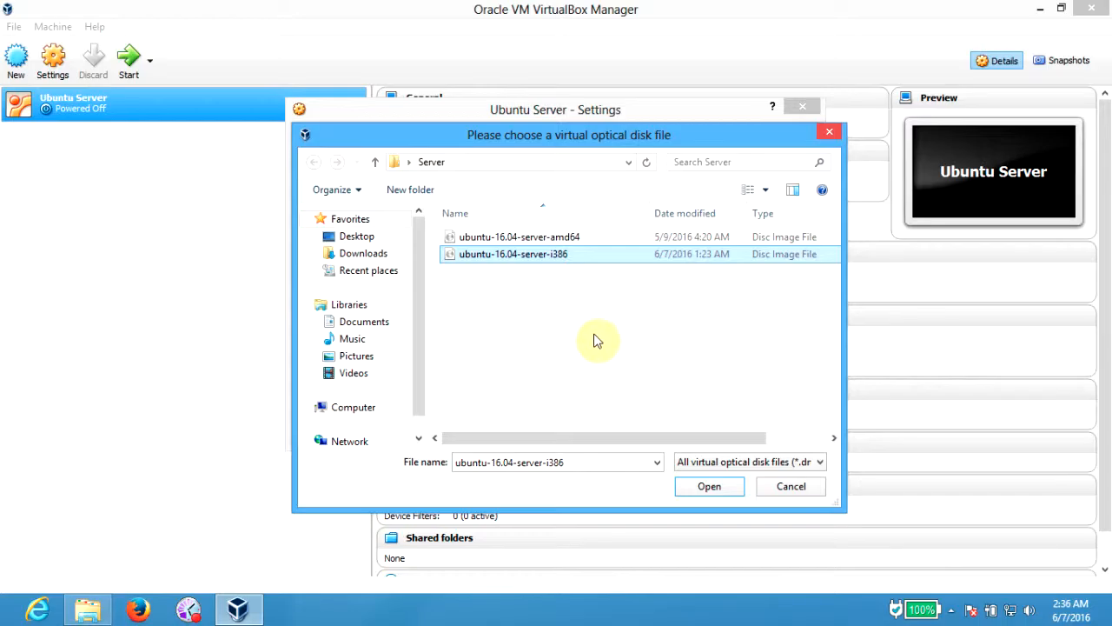
pyautogui.click(709, 489)
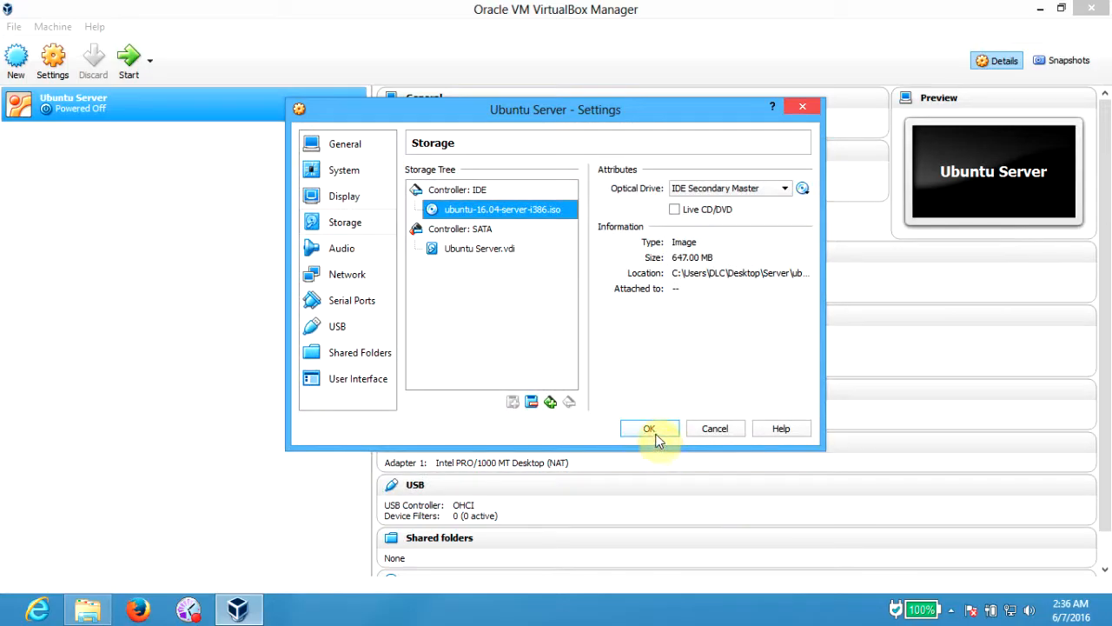
pyautogui.click(656, 437)
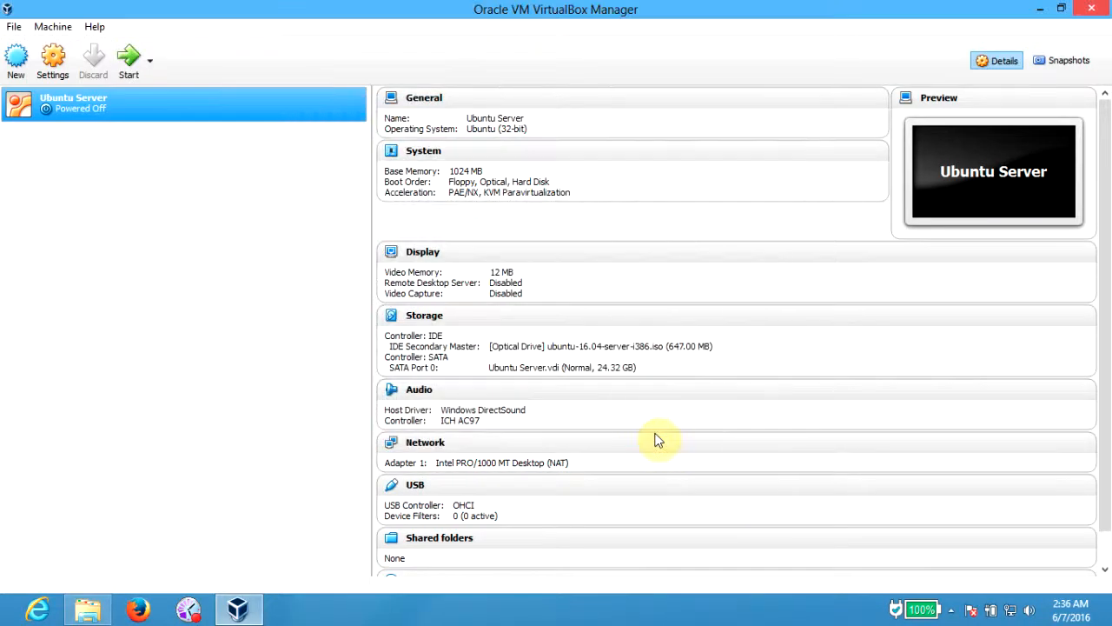
# Step: Review the operating system versions offered in the Ubuntu Server virtual machine's general settings
pyautogui.rightClick(73, 122)
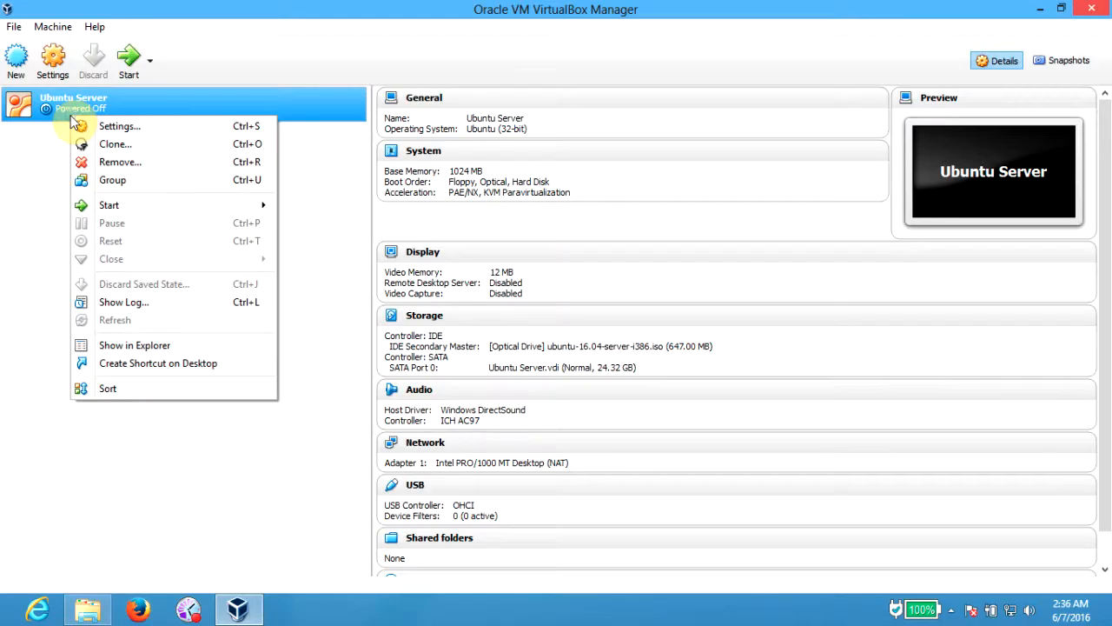
pyautogui.click(87, 126)
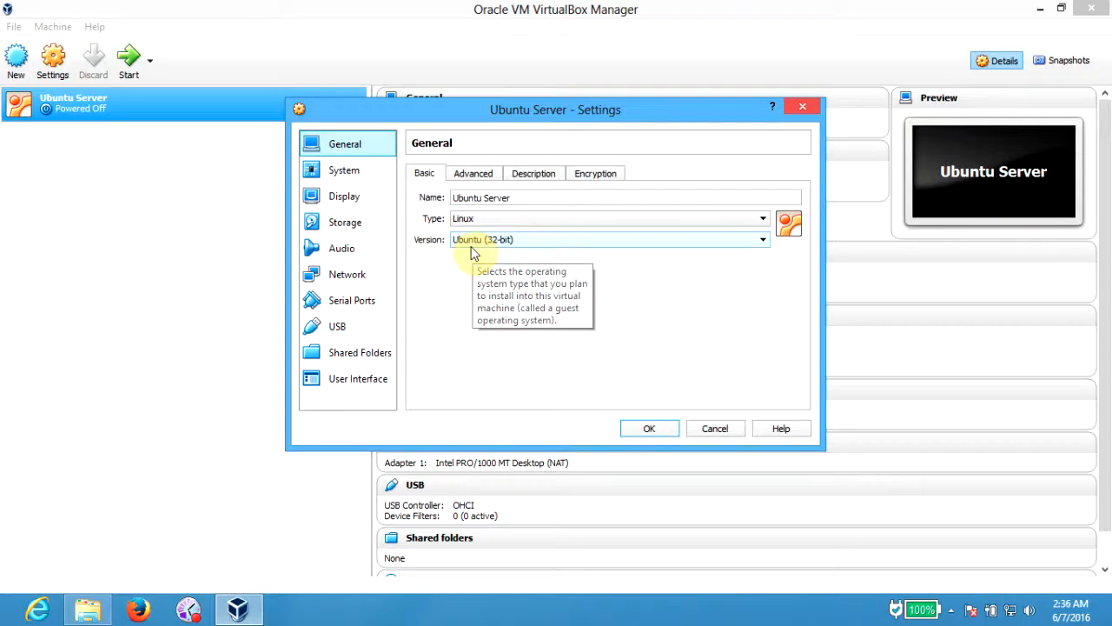
pyautogui.click(473, 246)
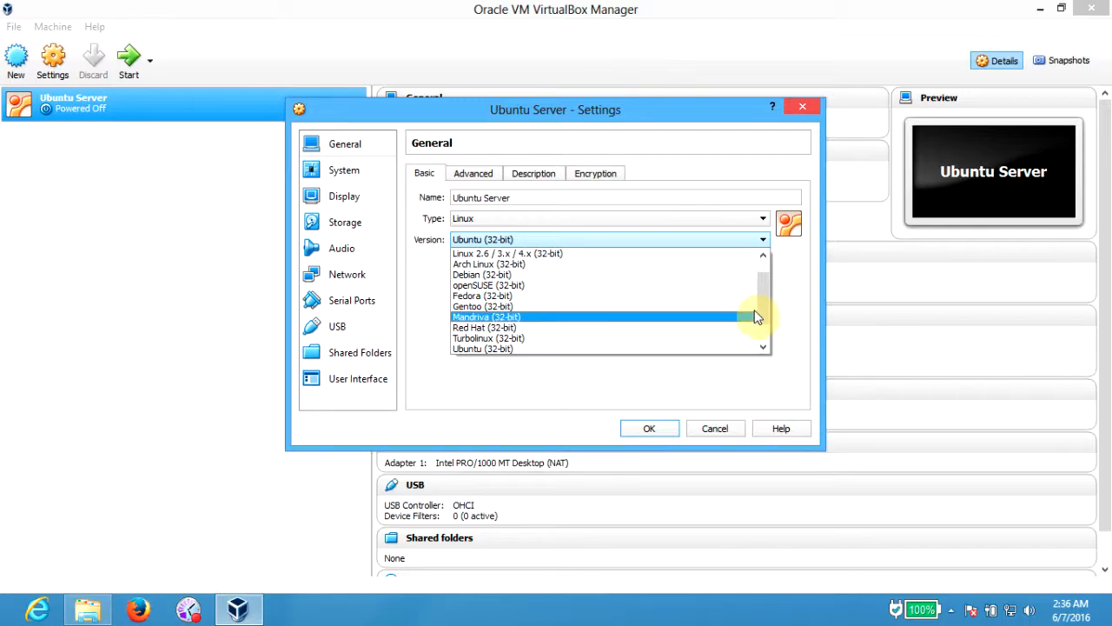
pyautogui.moveTo(763, 305)
pyautogui.mouseDown()
pyautogui.moveTo(766, 294)
pyautogui.moveTo(758, 323)
pyautogui.mouseUp()
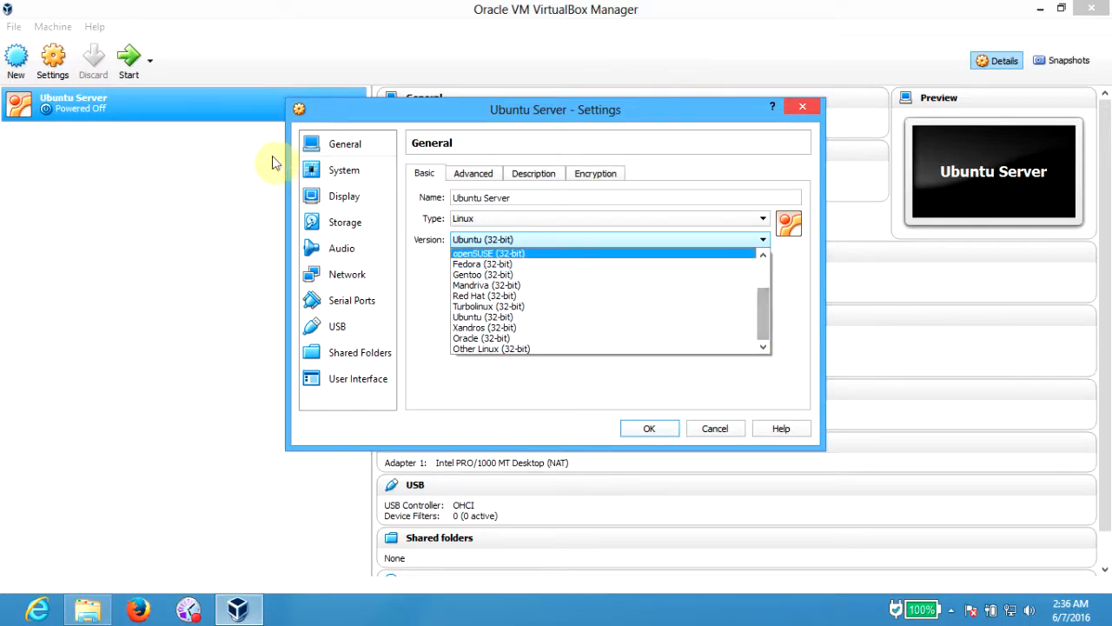
pyautogui.click(333, 115)
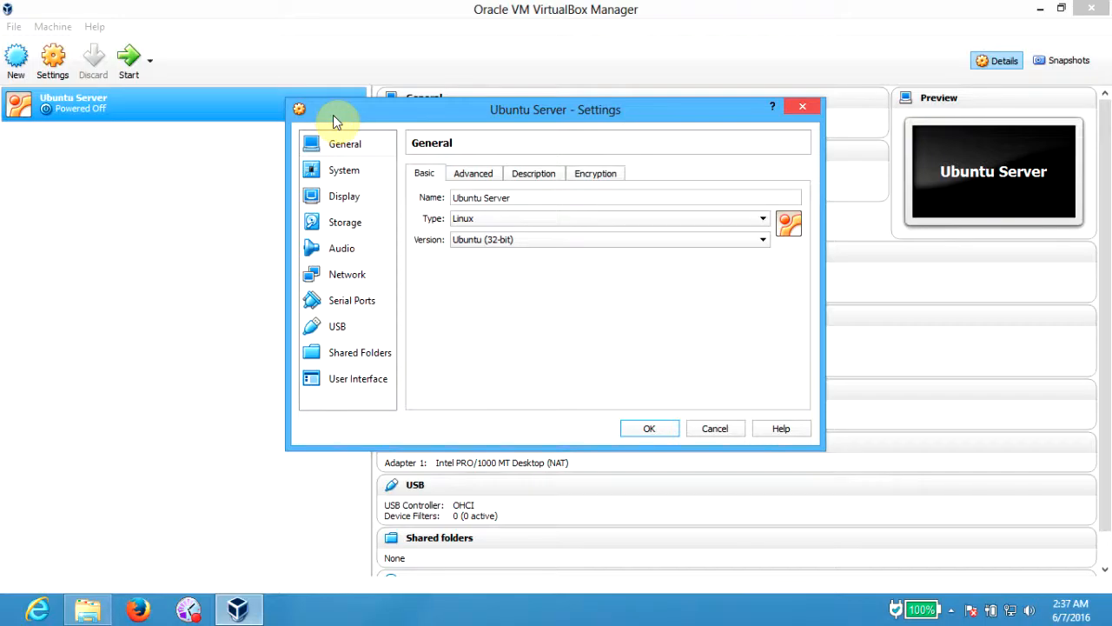
pyautogui.click(513, 241)
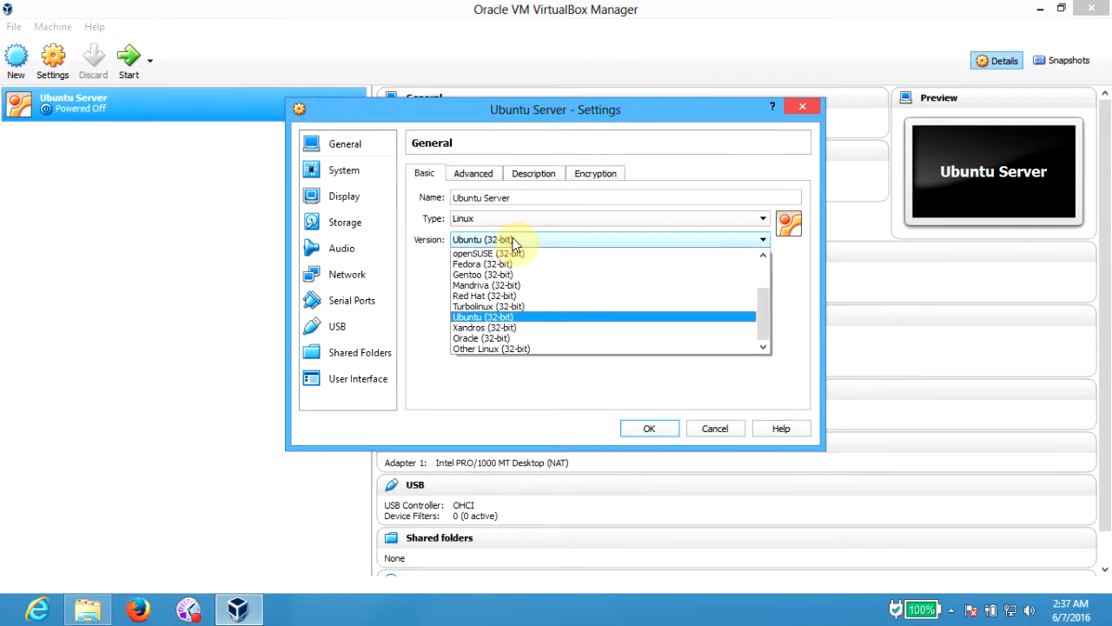
pyautogui.click(514, 244)
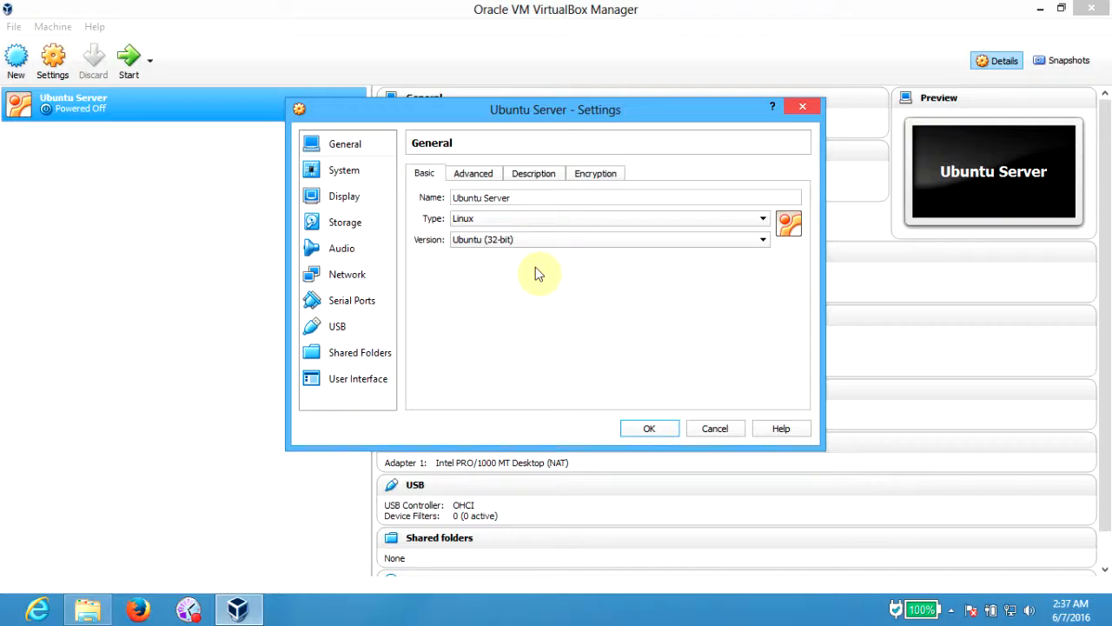
# Step: Check the IDE controller types and the disk images available for the virtual machine's optical drive, without choosing a different one
pyautogui.click(344, 227)
pyautogui.click(809, 214)
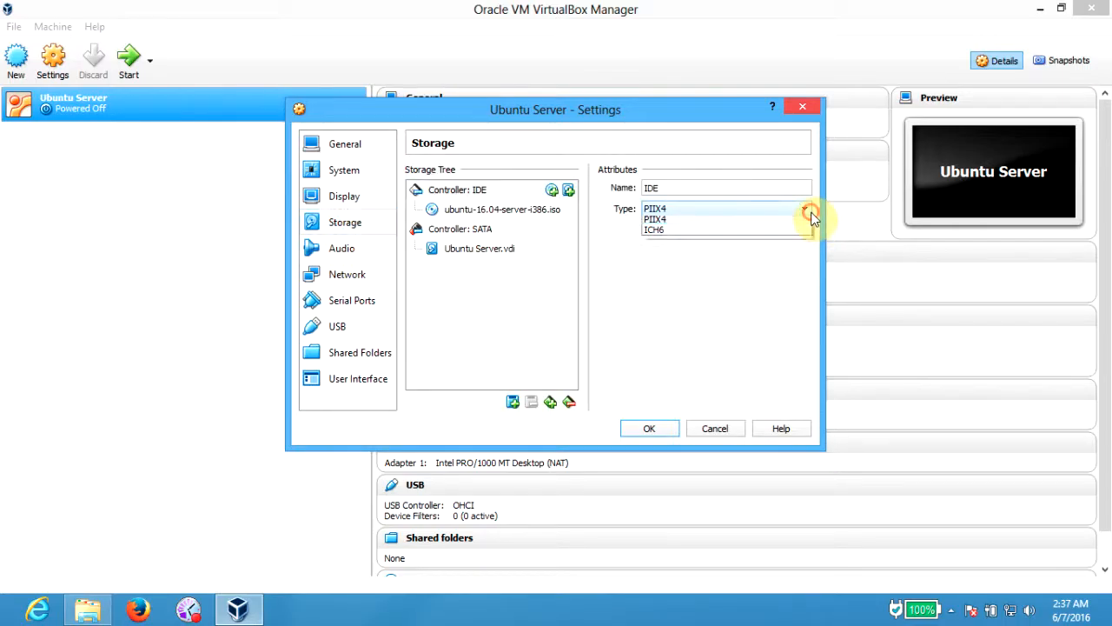
pyautogui.click(807, 219)
pyautogui.click(556, 211)
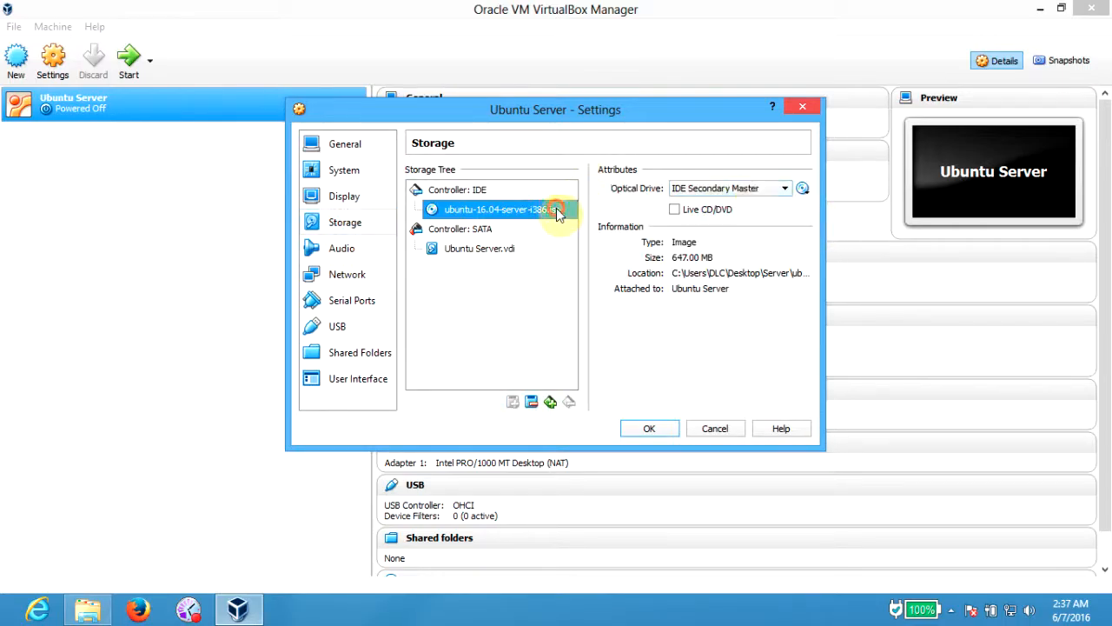
pyautogui.click(802, 189)
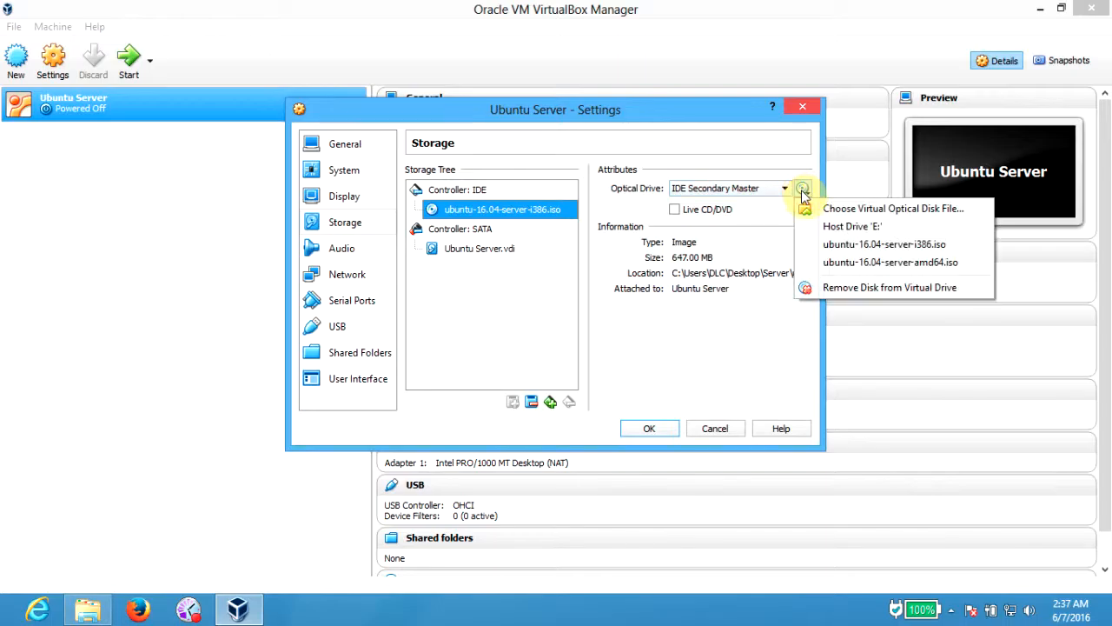
pyautogui.click(811, 208)
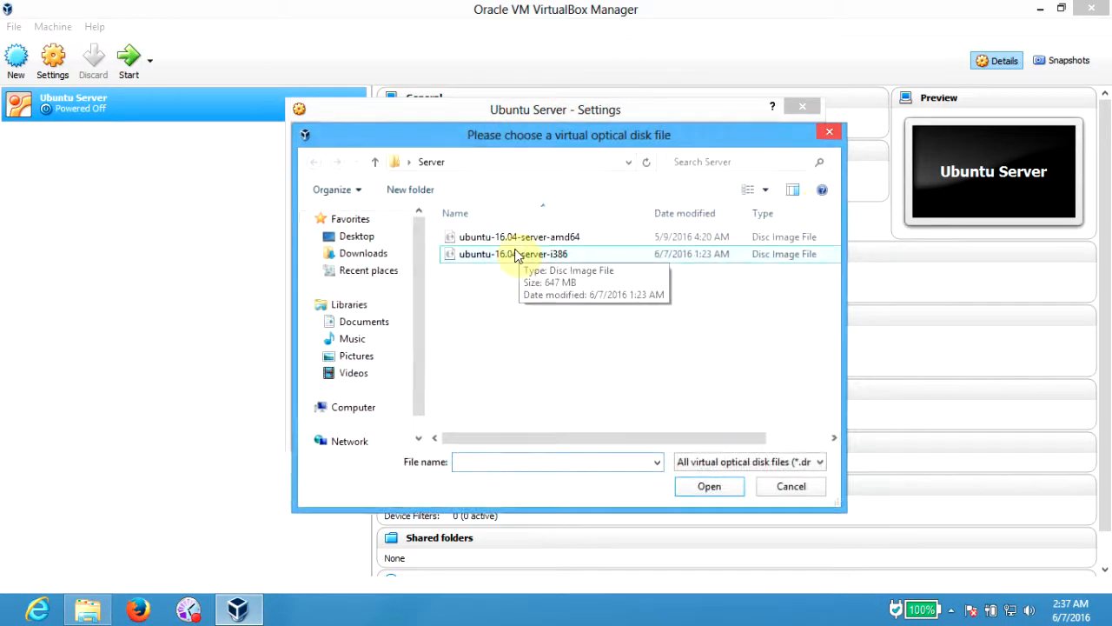
pyautogui.click(514, 254)
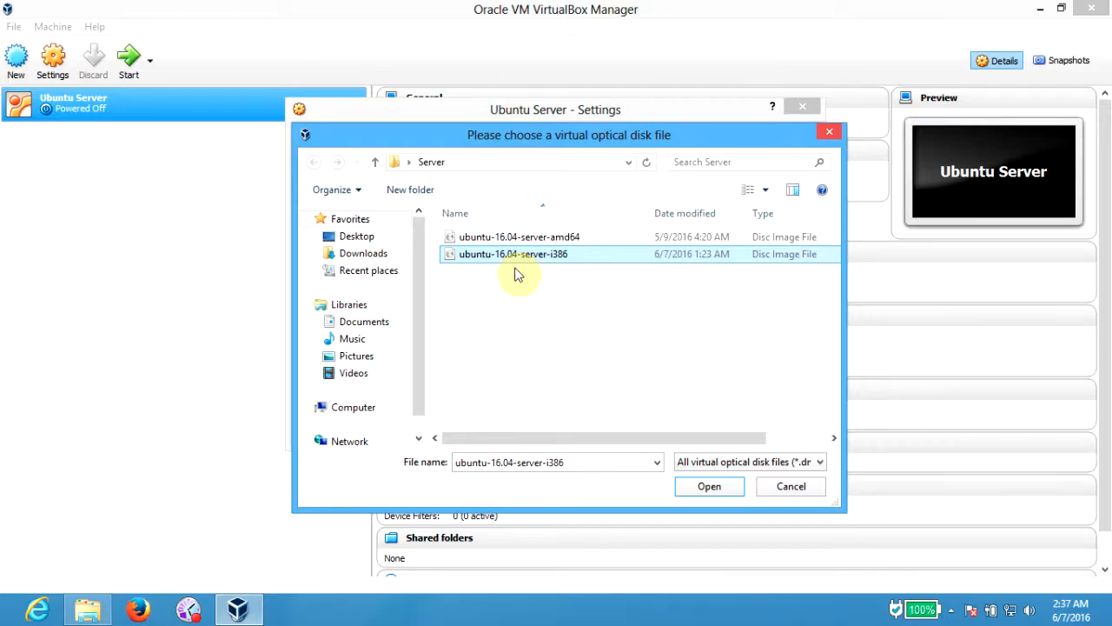
pyautogui.click(561, 238)
pyautogui.click(557, 255)
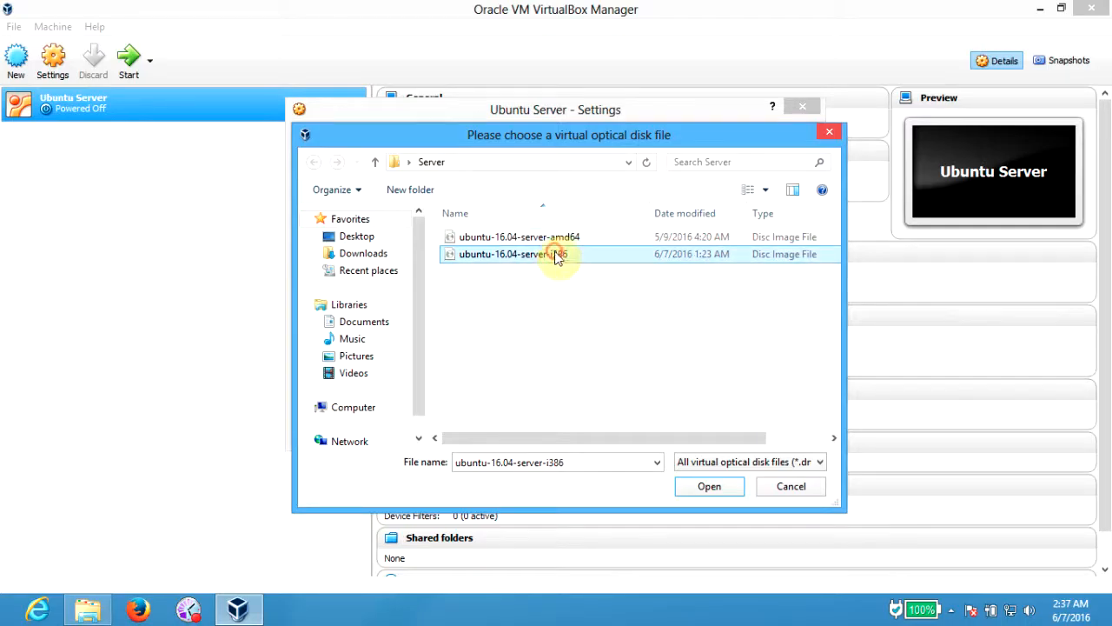
pyautogui.click(790, 488)
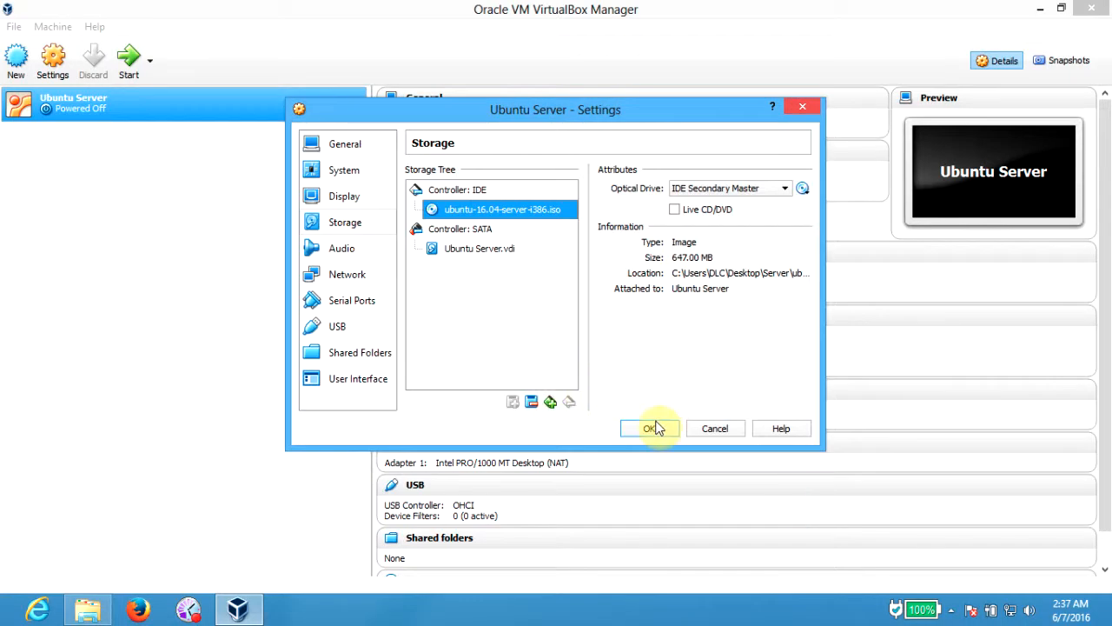
pyautogui.click(651, 427)
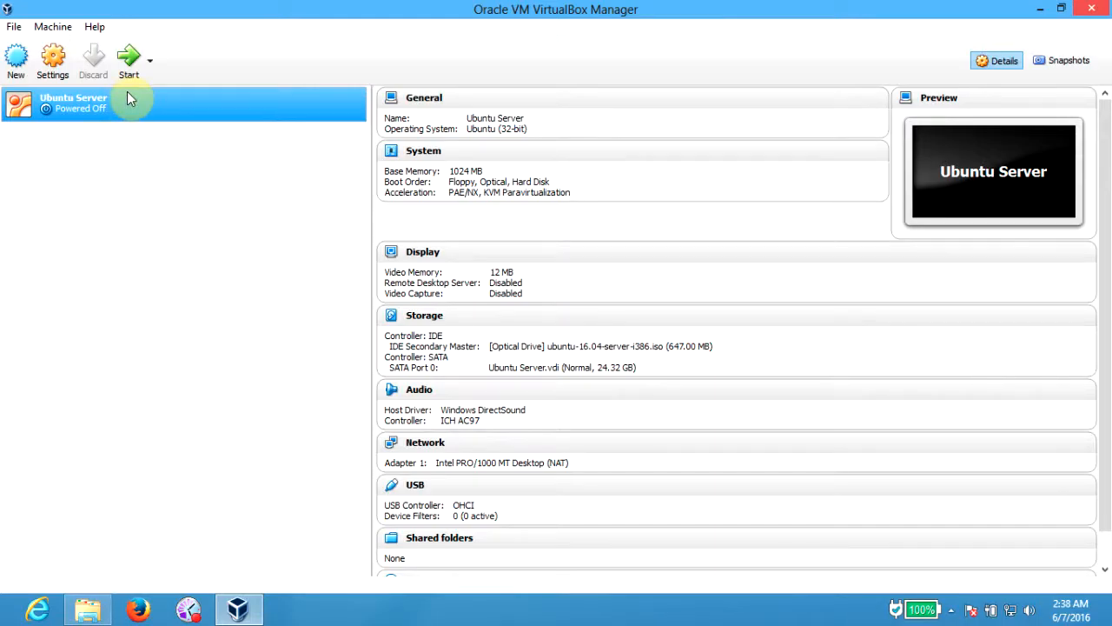
# Step: Start the Ubuntu Server virtual machine and choose English as the boot menu language
pyautogui.click(137, 56)
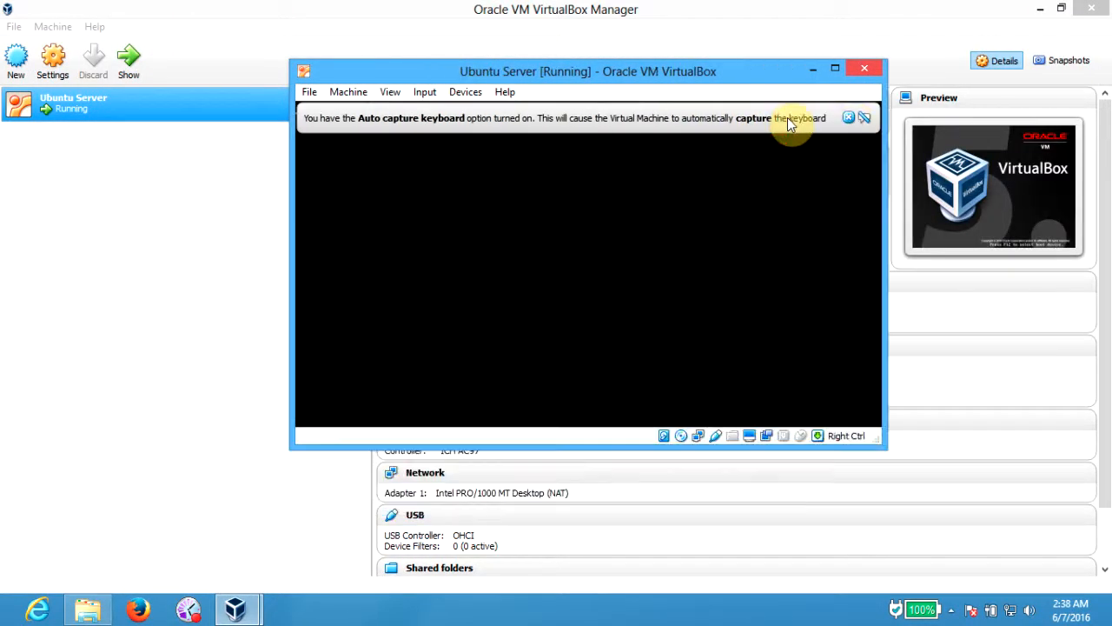
pyautogui.click(787, 117)
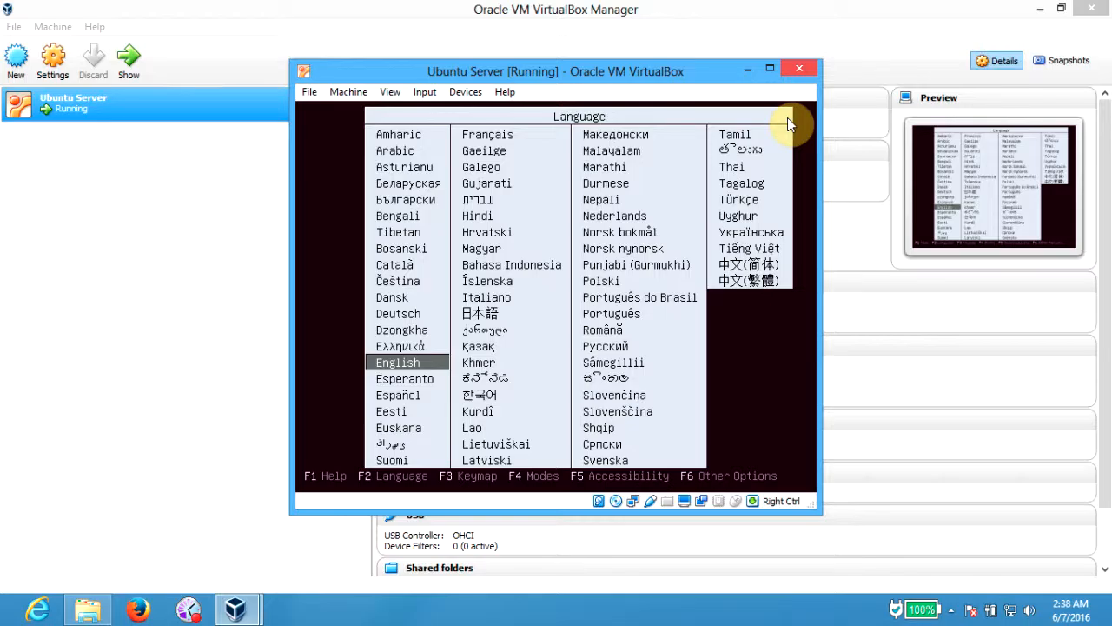
pyautogui.press('Return')
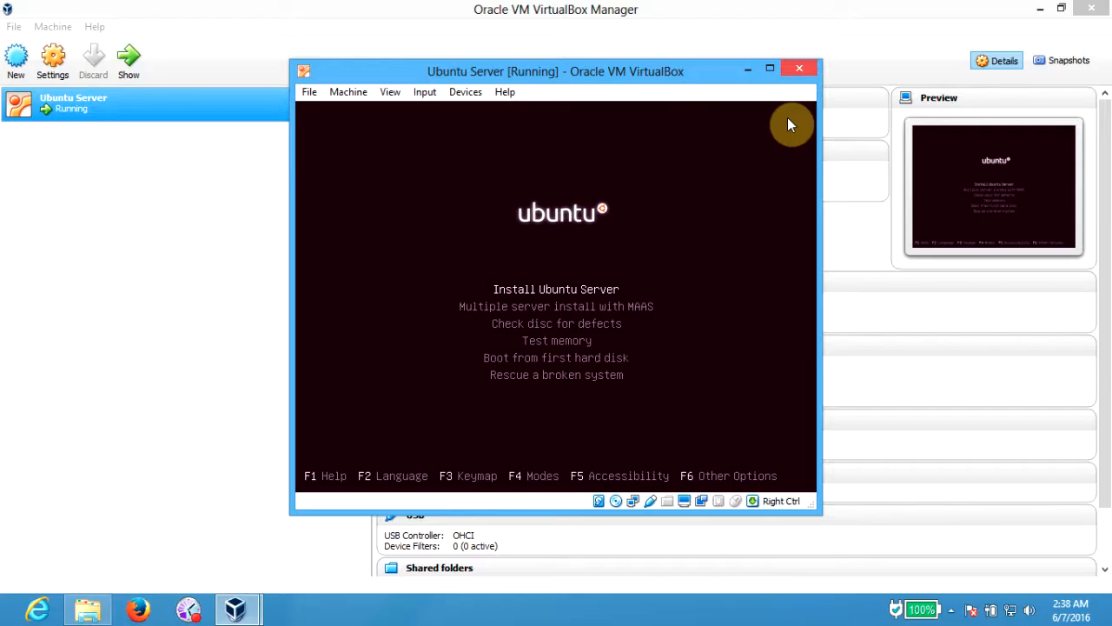
# Step: Launch Install Ubuntu Server with English as the installation language and United States as the location
pyautogui.press('Return')
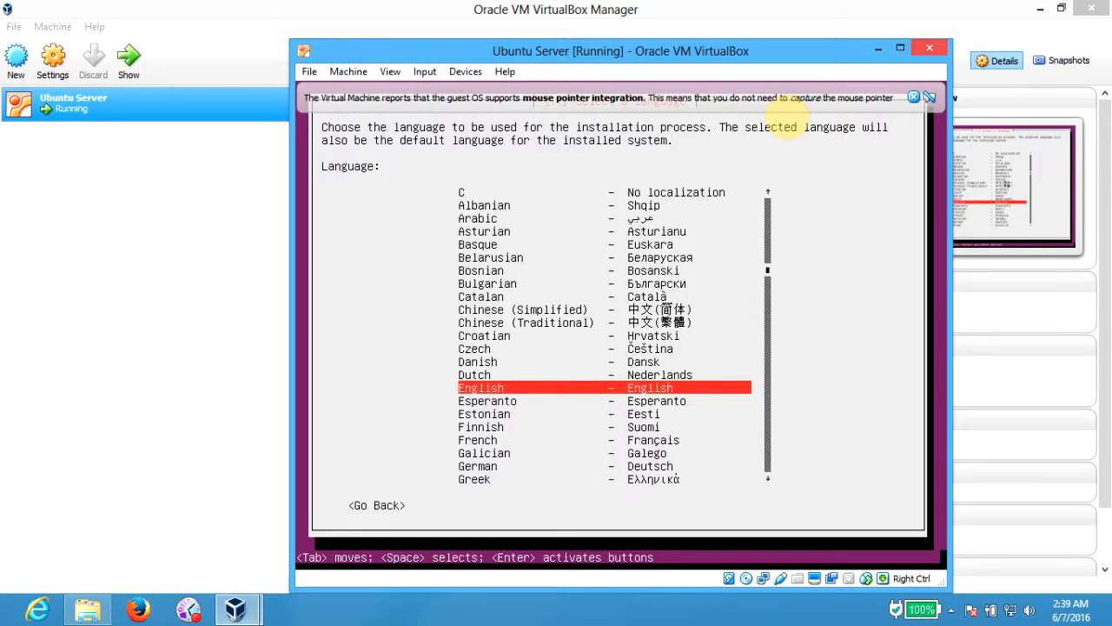
pyautogui.press('Return')
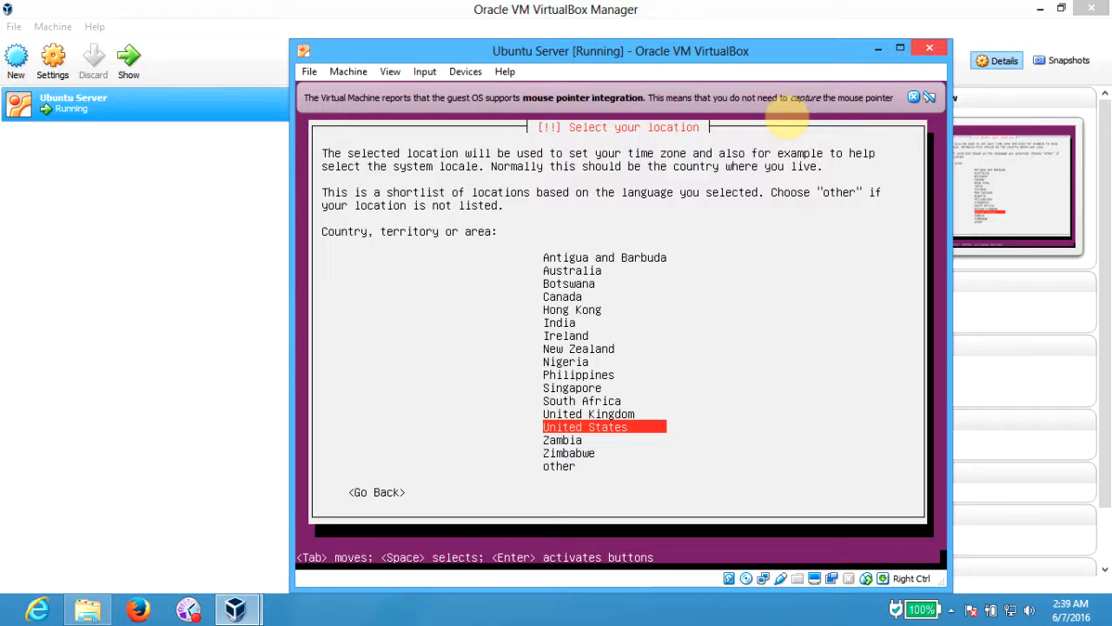
pyautogui.press('Return')
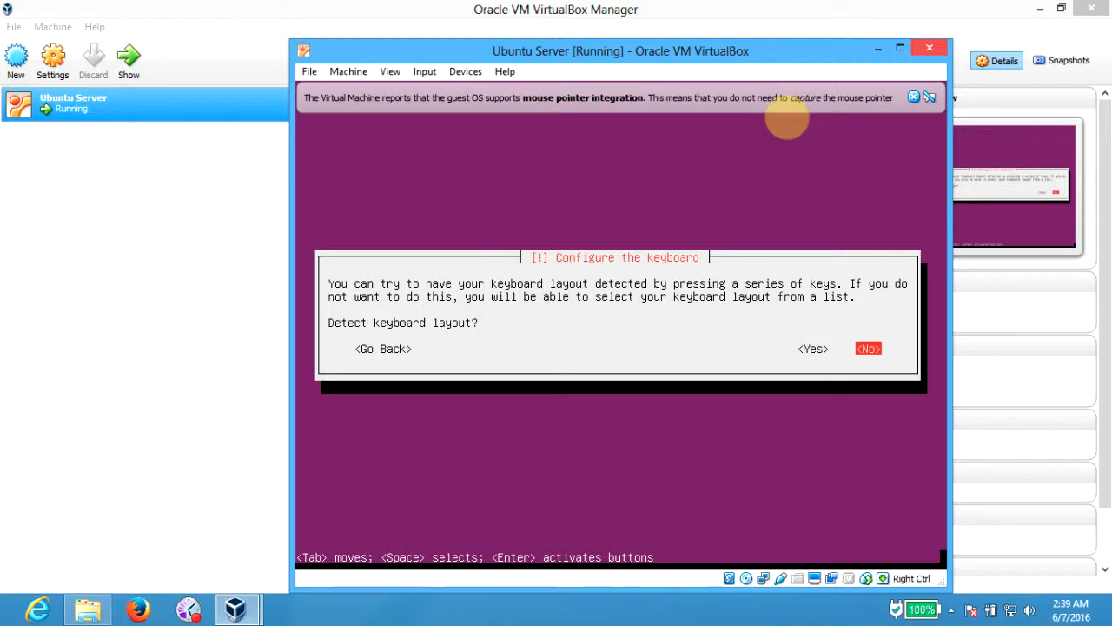
# Step: Decline keyboard layout detection and choose English (US) as both the keyboard's country of origin and its layout
pyautogui.press('Return')
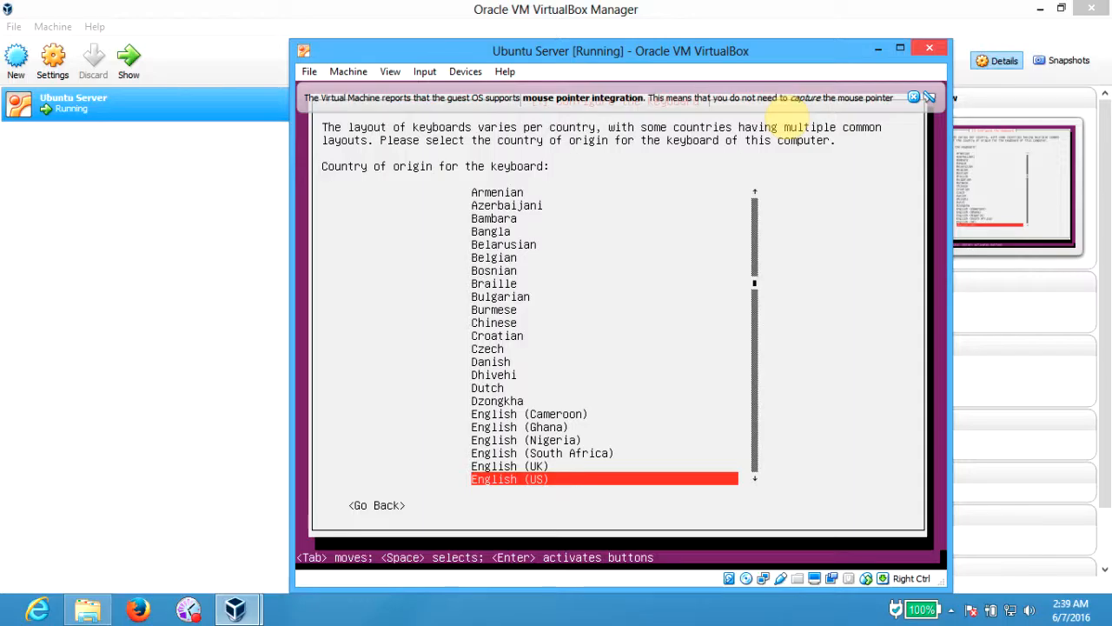
pyautogui.press('Return')
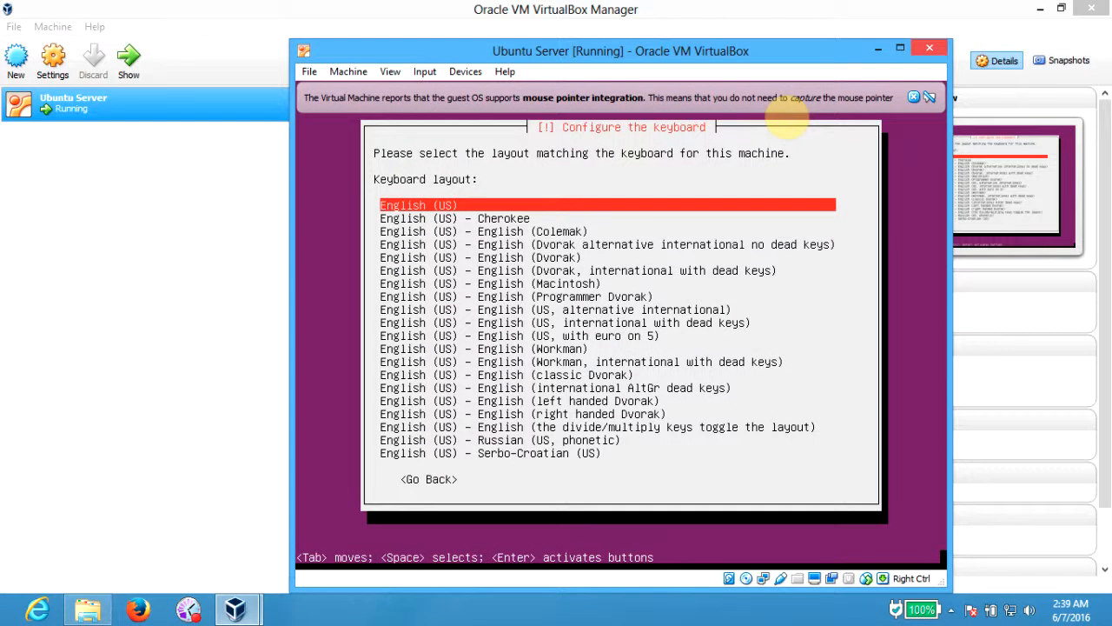
pyautogui.press('Return')
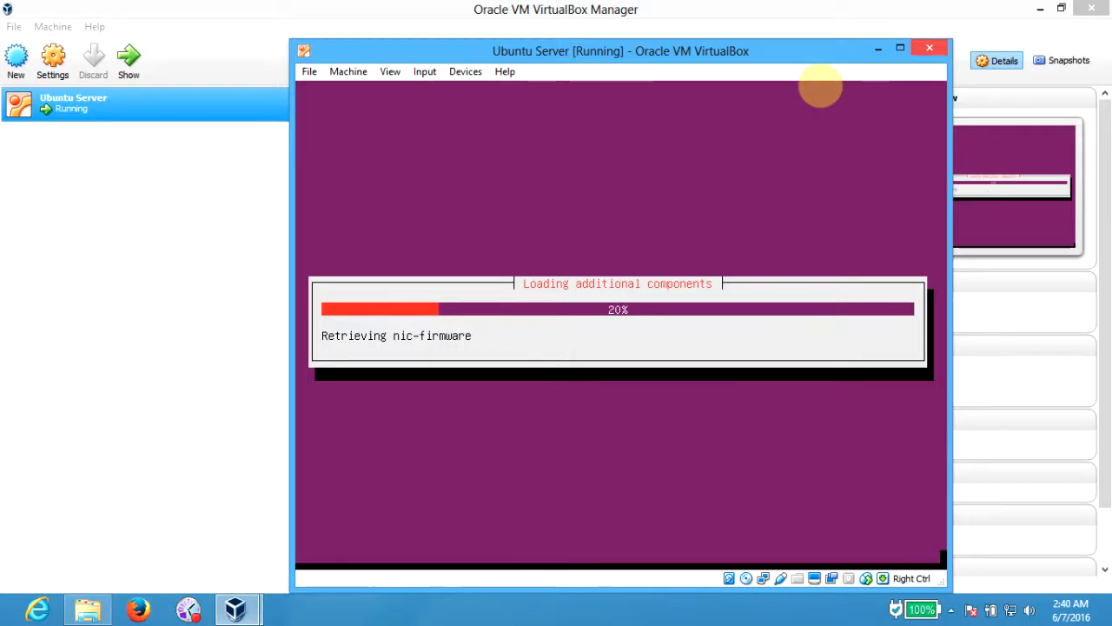
# Step: Maximize the virtual machine window and accept ubuntu as the system's hostname
pyautogui.click(901, 49)
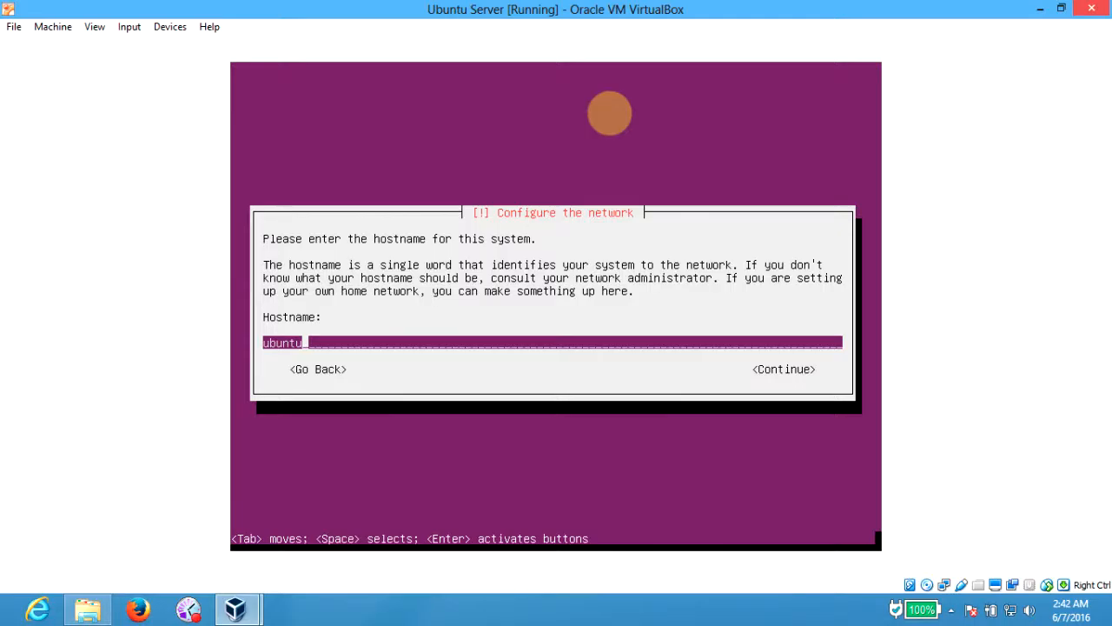
pyautogui.press('Tab')
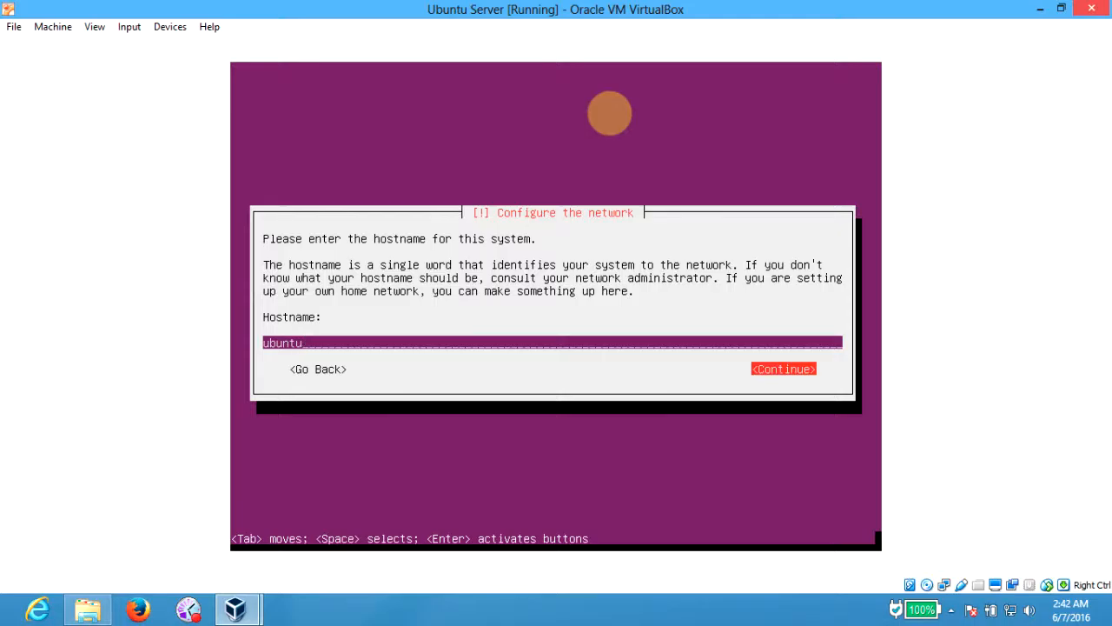
pyautogui.press('Return')
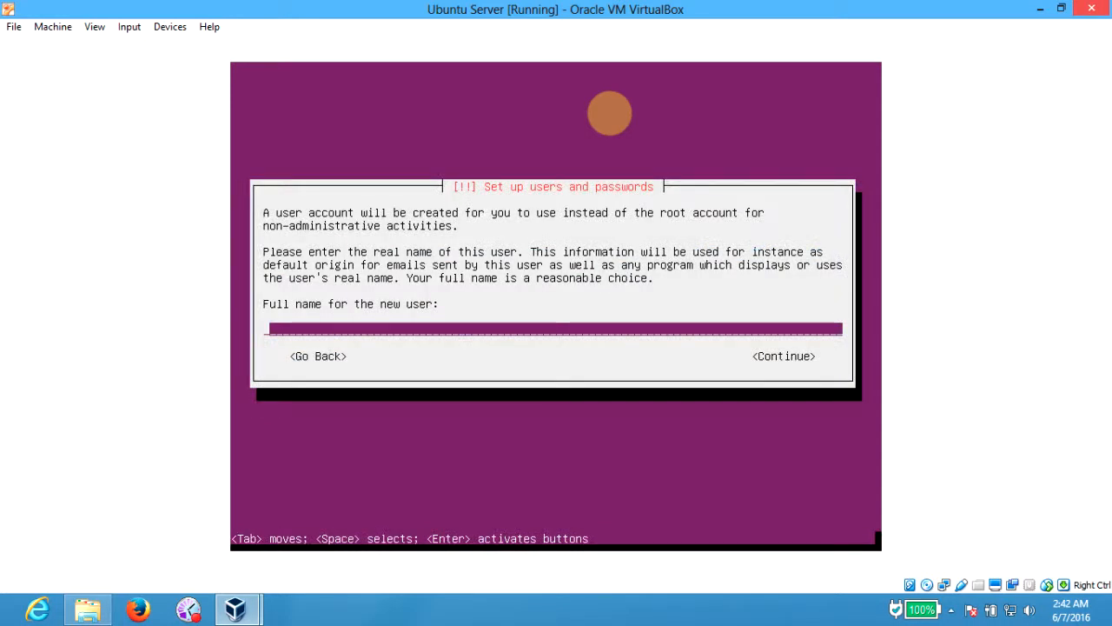
# Step: Enter user as the new account's full name and accept user as its username
pyautogui.write('suer')
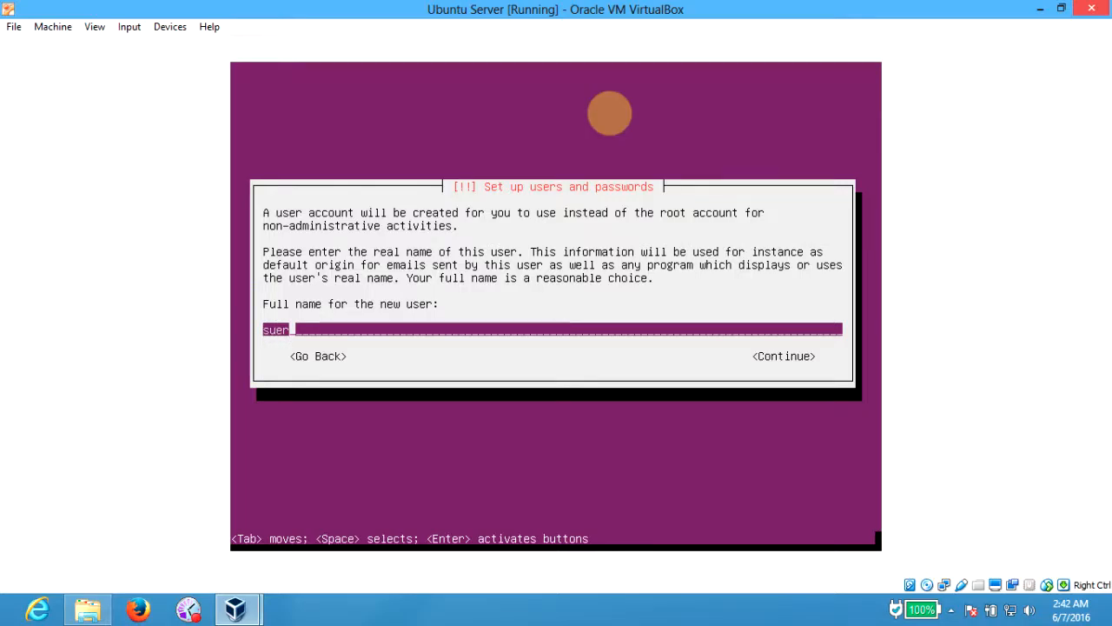
pyautogui.press('BackSpace')
pyautogui.press('BackSpace')
pyautogui.press('BackSpace')
pyautogui.press('BackSpace')
pyautogui.write('user')
pyautogui.press('Tab')
pyautogui.press('Return')
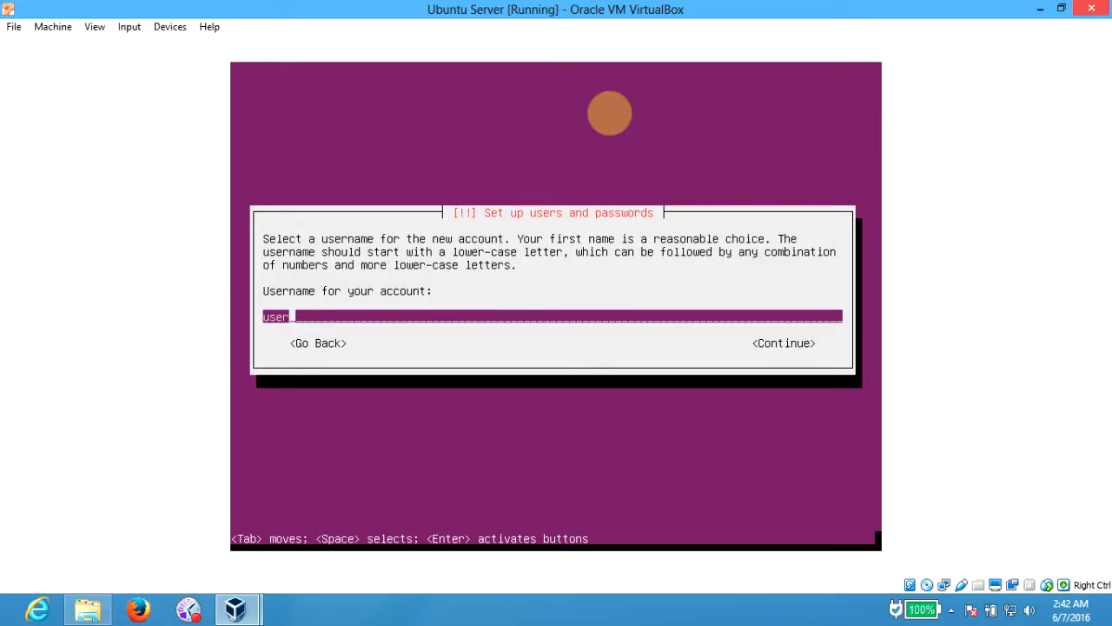
pyautogui.press('Return')
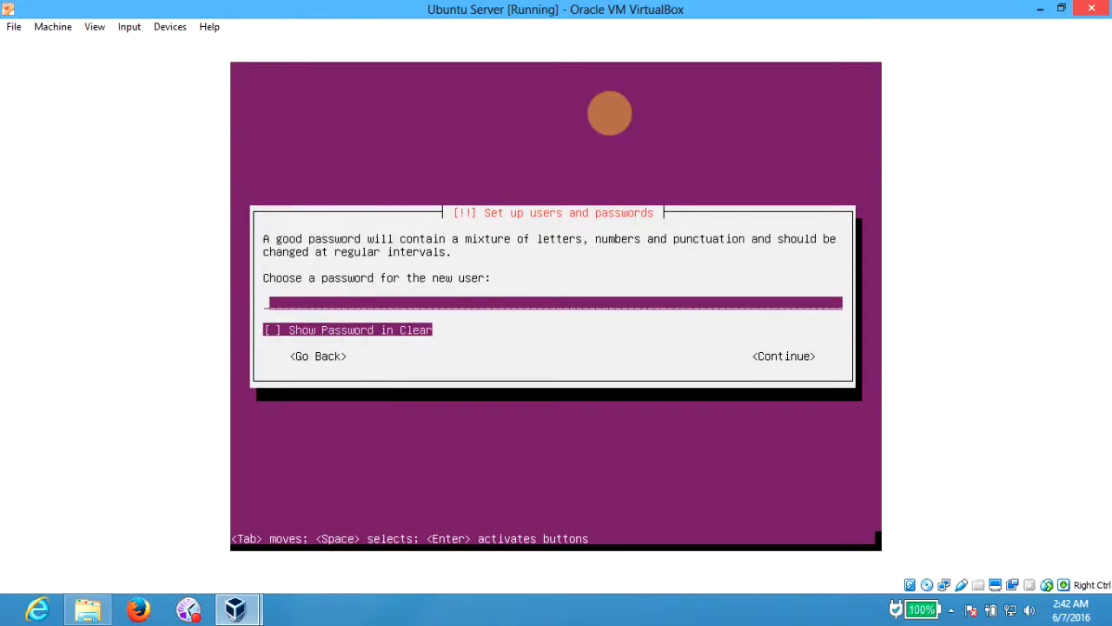
# Step: Set and verify the new account's password, allowing a weak one, and decline home directory encryption
pyautogui.write('****')
pyautogui.press('Tab')
pyautogui.press('Tab')
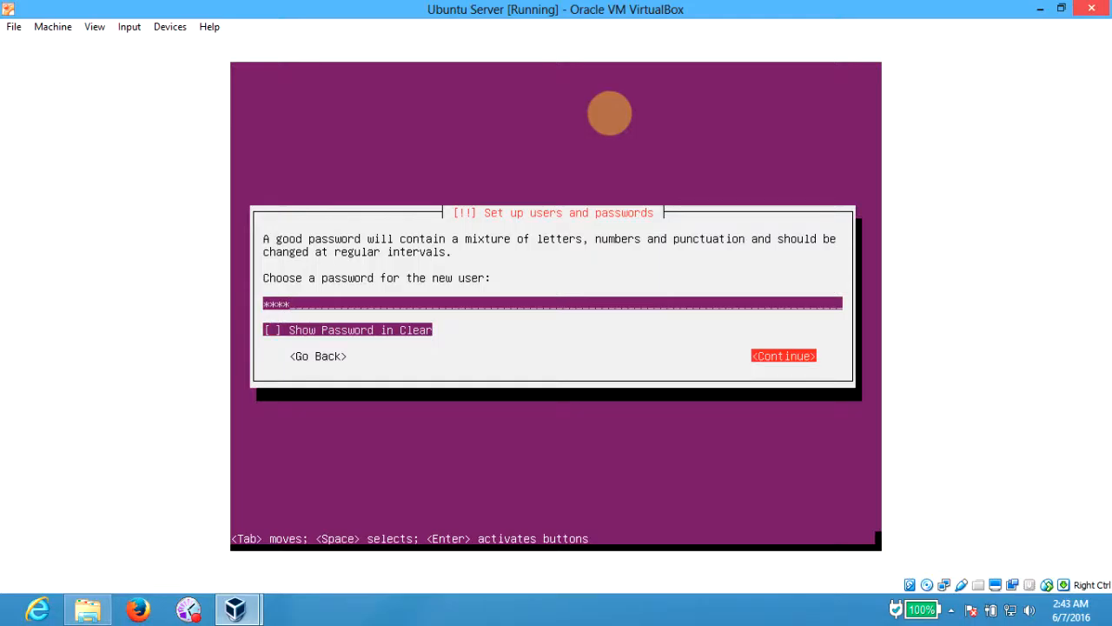
pyautogui.press('Return')
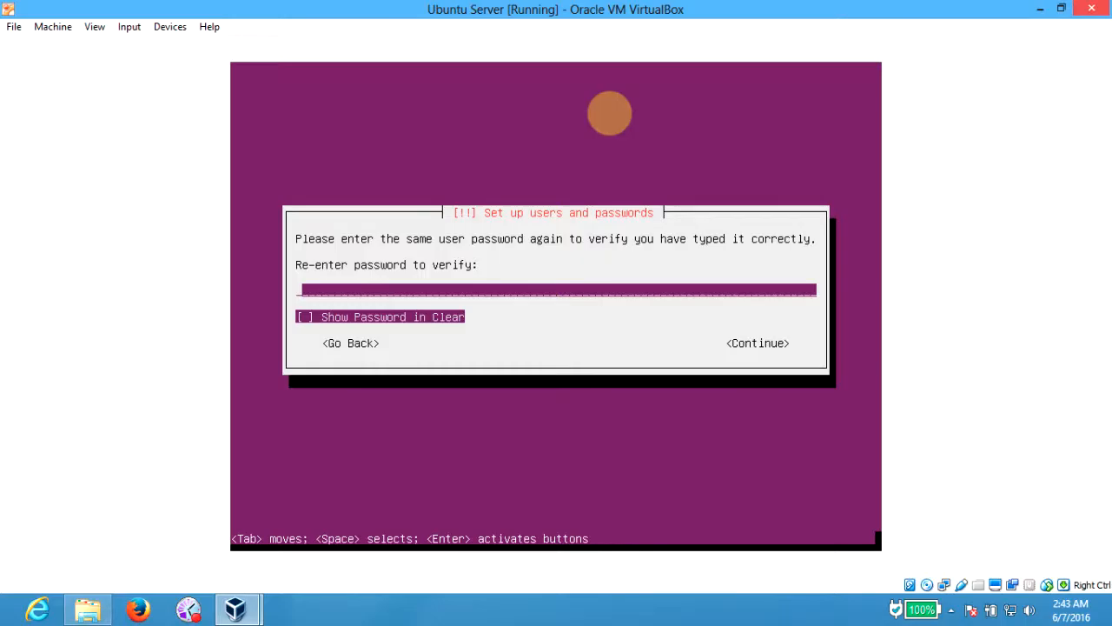
pyautogui.write('****')
pyautogui.press('Tab')
pyautogui.press('Tab')
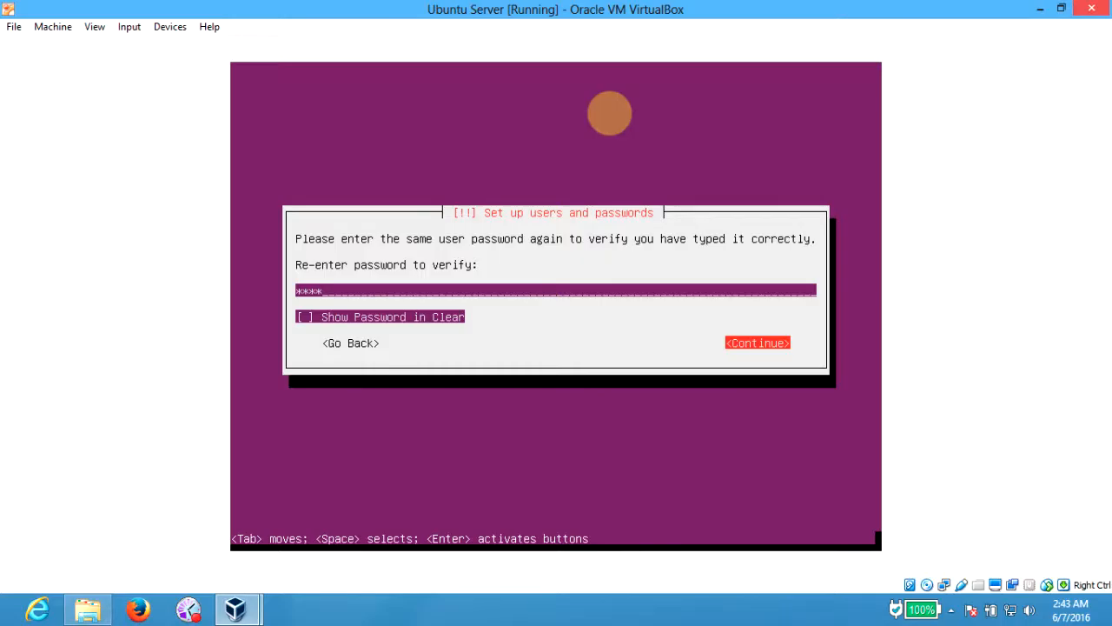
pyautogui.press('Return')
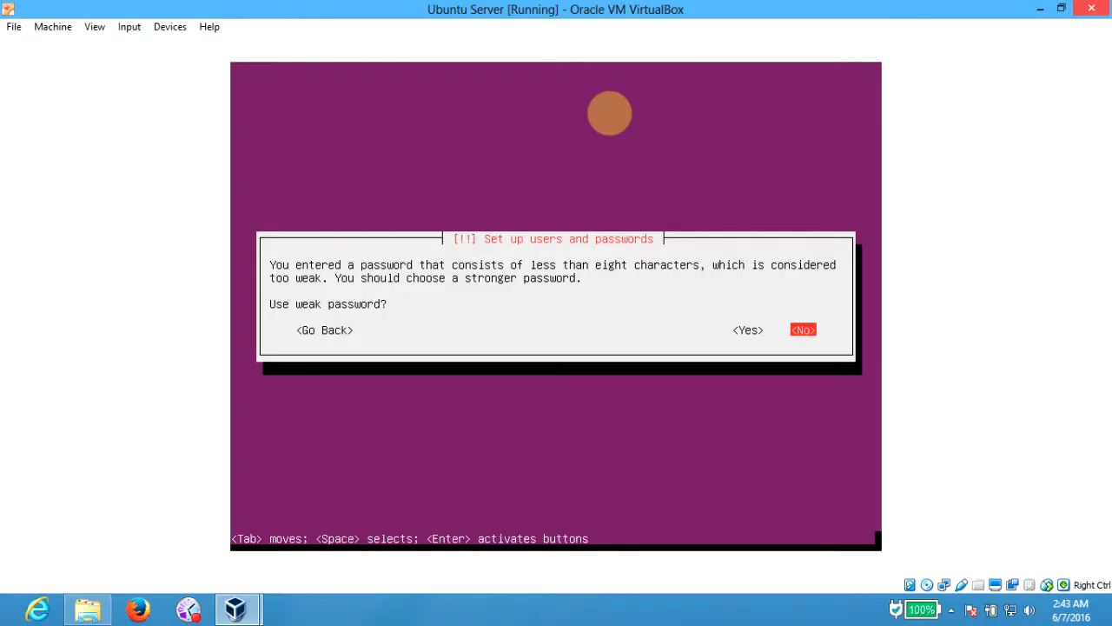
pyautogui.press('Left')
pyautogui.press('Return')
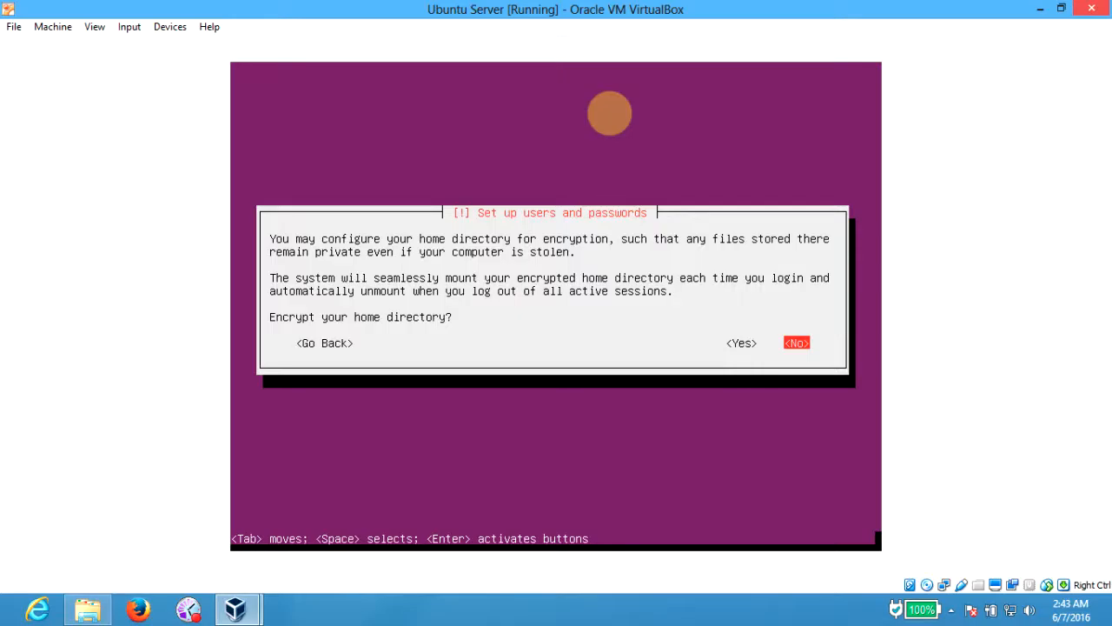
pyautogui.press('Return')
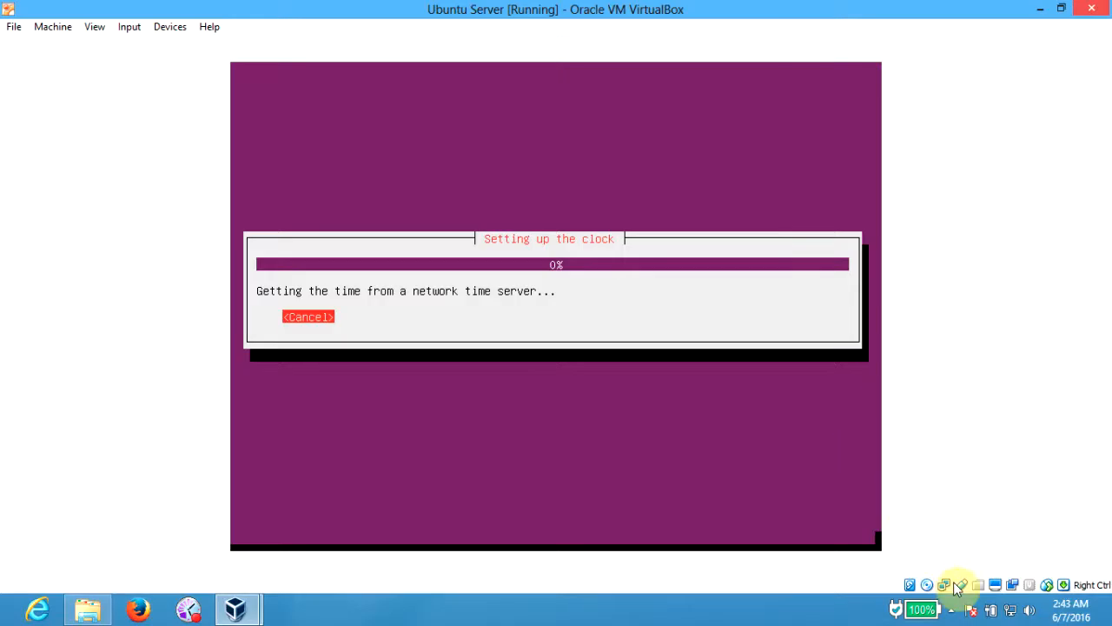
pyautogui.click(954, 608)
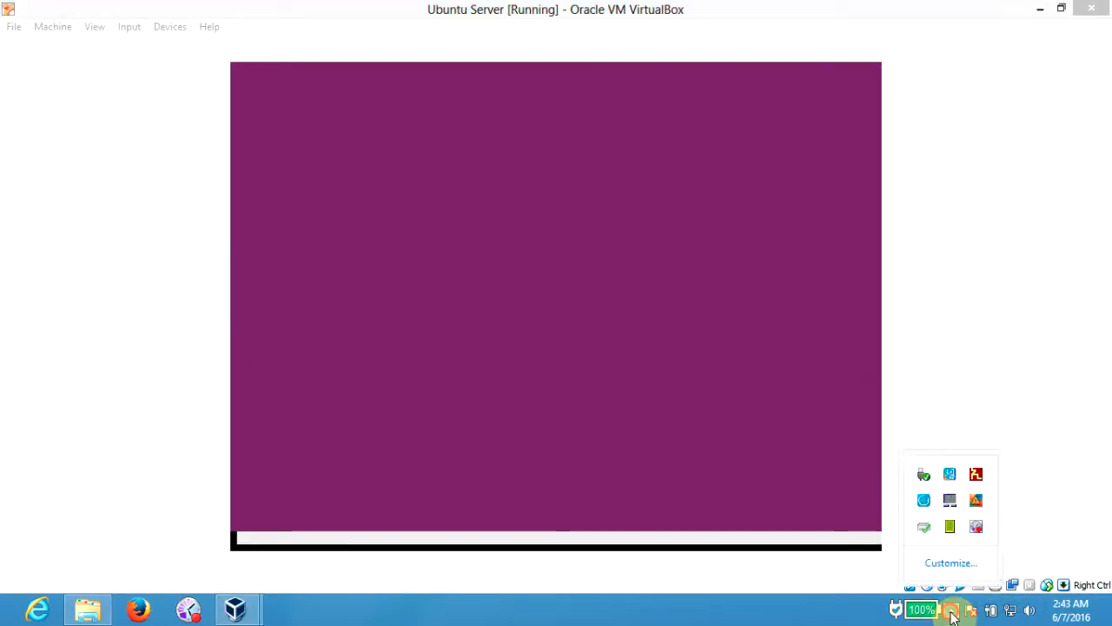
pyautogui.click(953, 608)
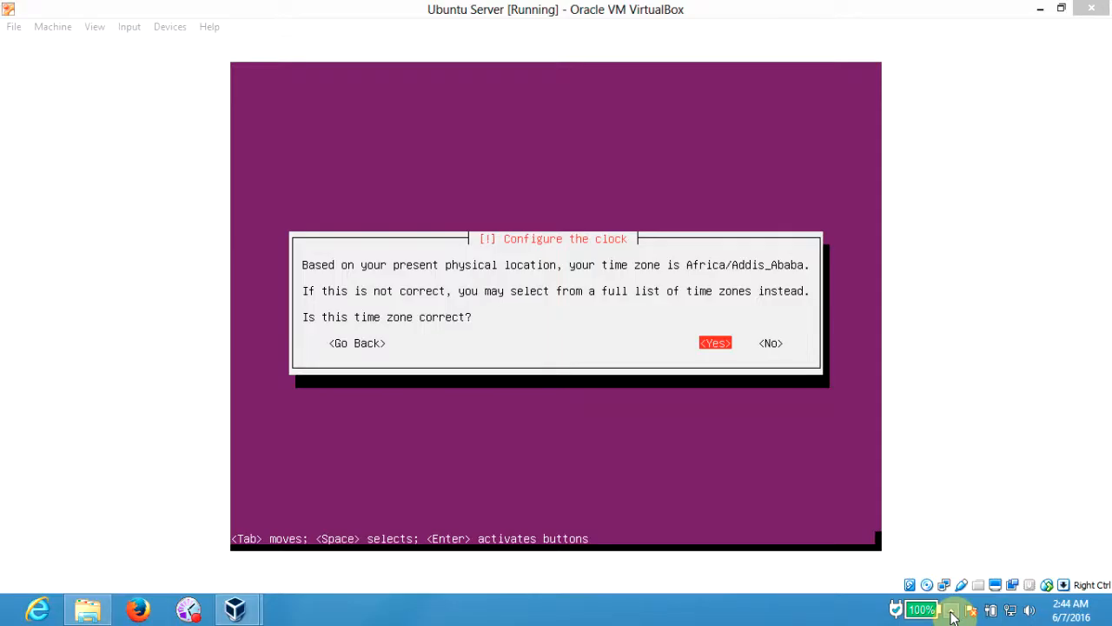
pyautogui.click(952, 610)
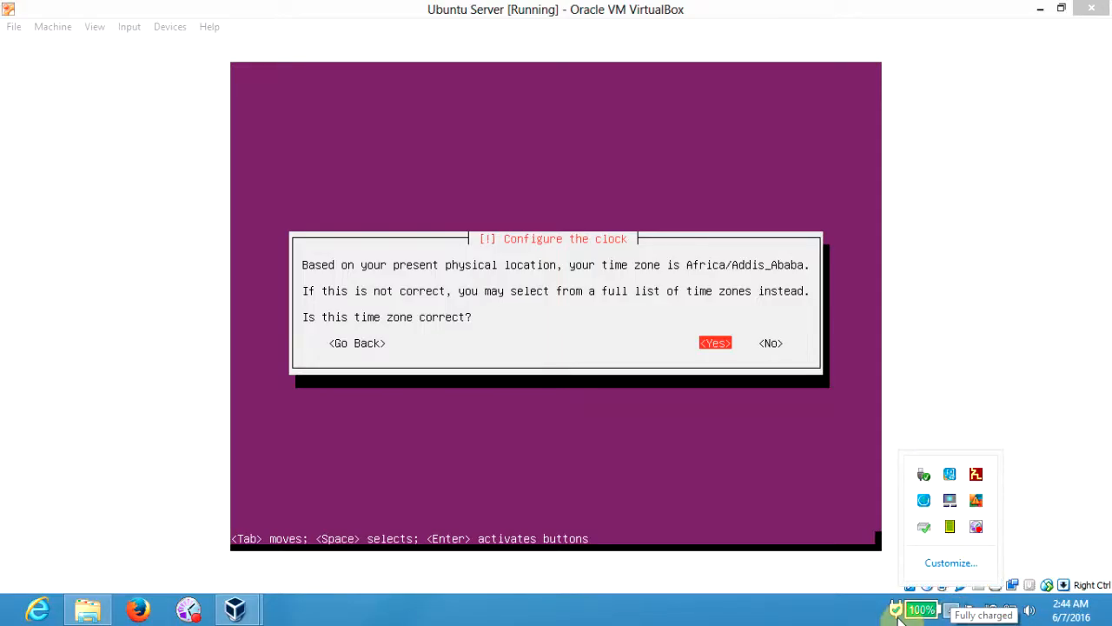
# Step: Accept Africa/Addis_Ababa as the time zone and choose guided partitioning of the entire VBOX hard disk (sda) with LVM
pyautogui.click(783, 388)
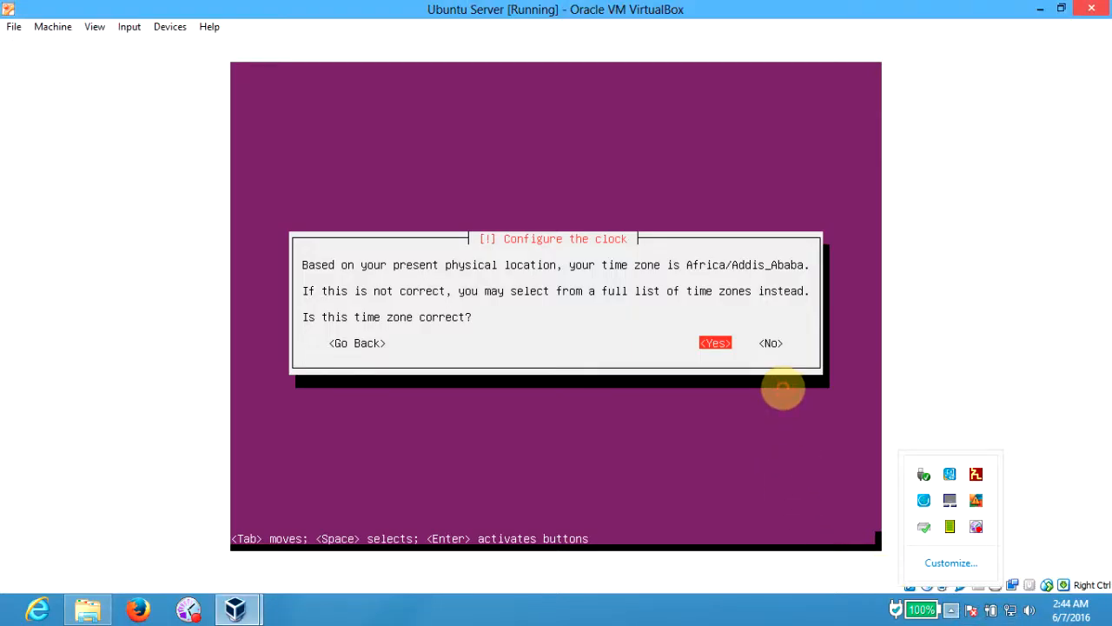
pyautogui.press('Return')
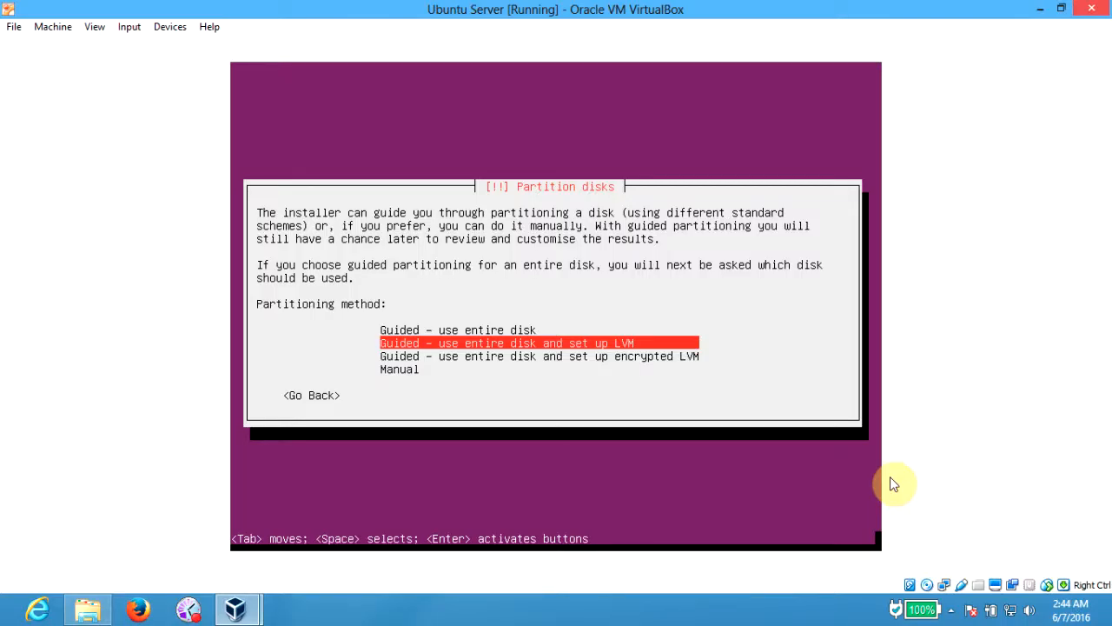
pyautogui.press('Return')
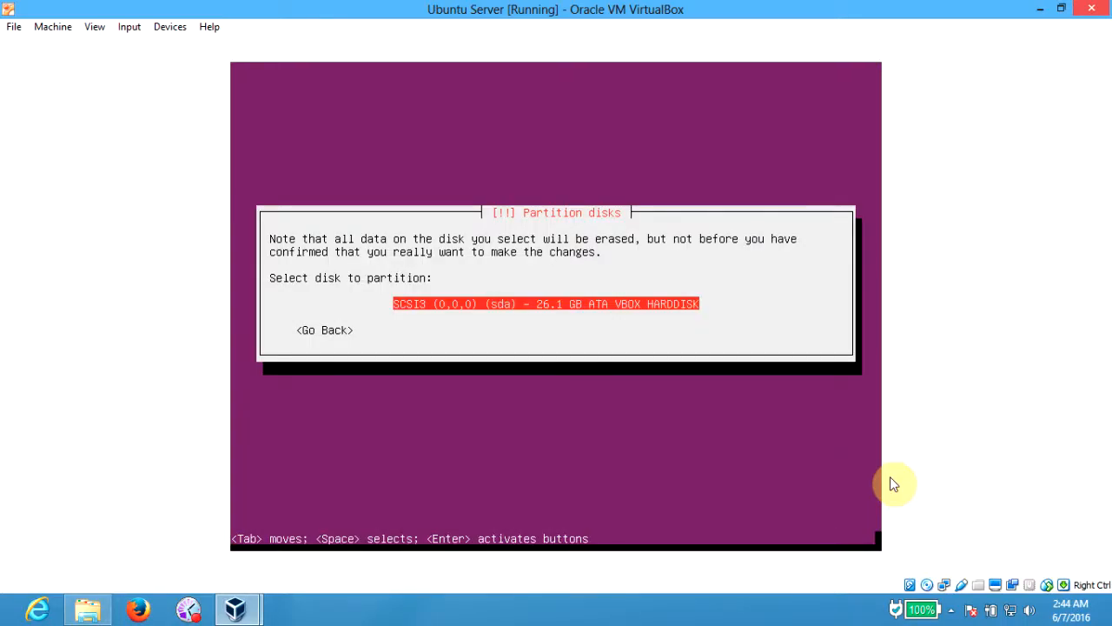
pyautogui.press('Return')
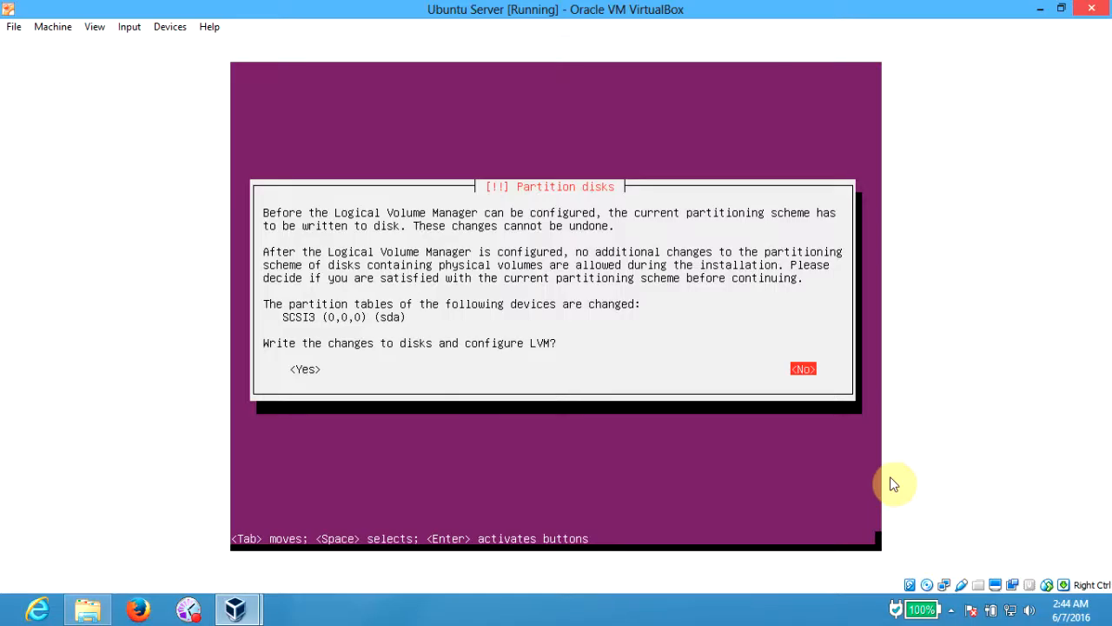
# Step: Configure LVM using 25.6 GB of the volume group and write the partition changes to disk
pyautogui.press('Tab')
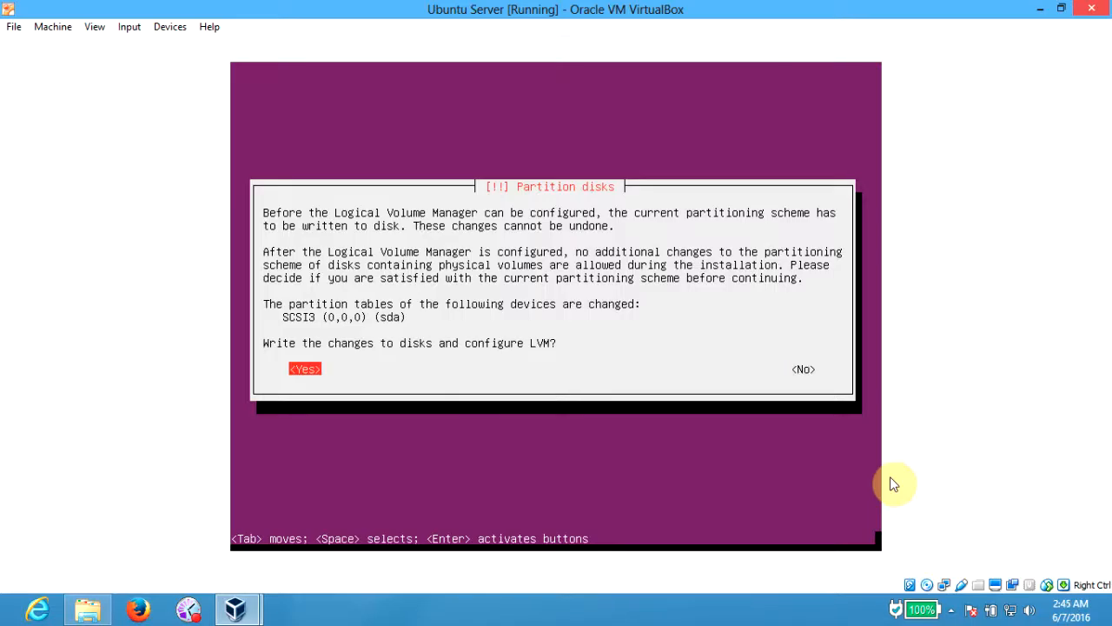
pyautogui.press('Return')
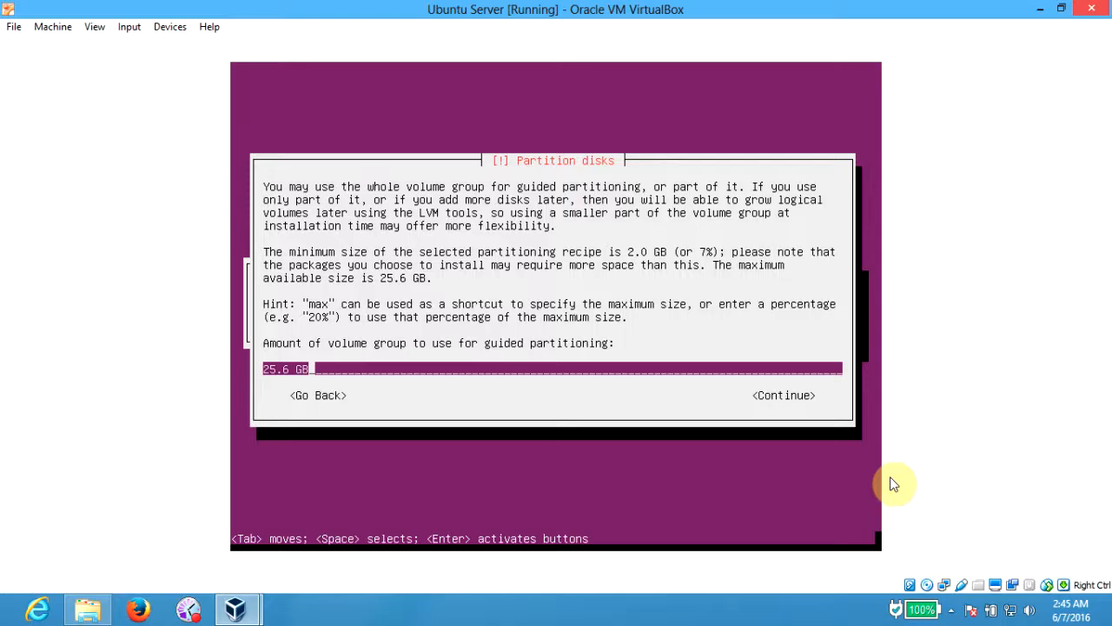
pyautogui.press('Tab')
pyautogui.press('Return')
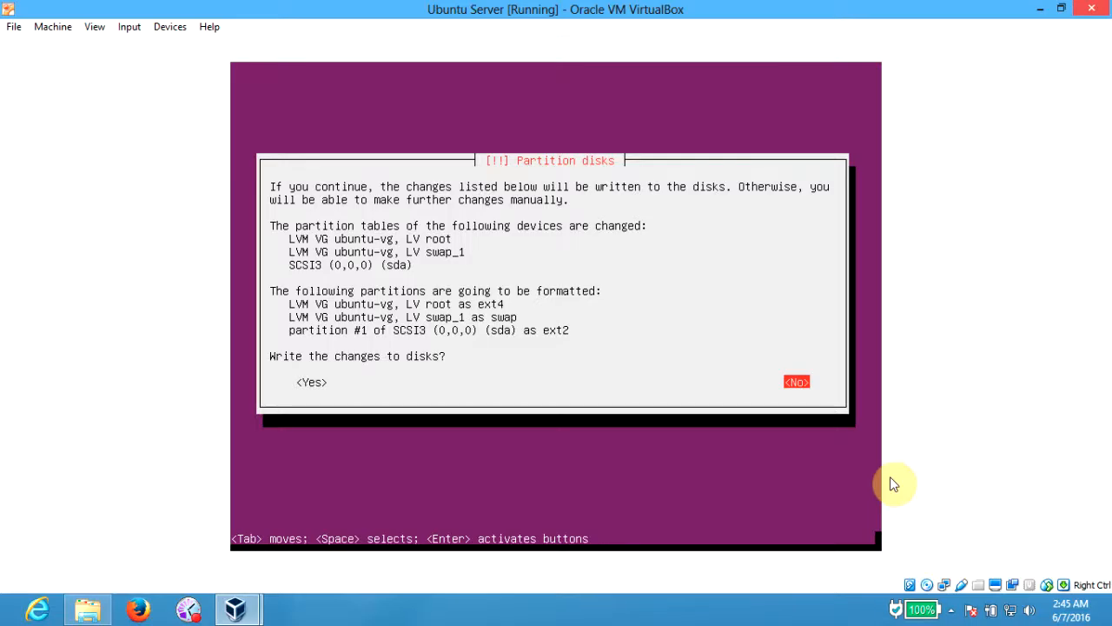
pyautogui.press('Tab')
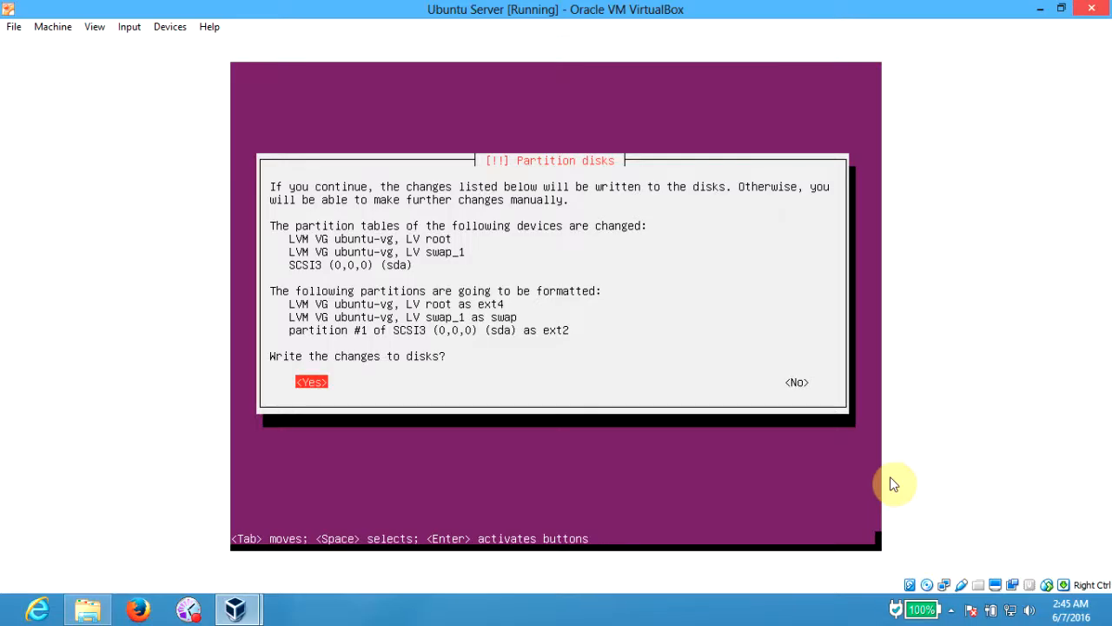
pyautogui.press('Return')
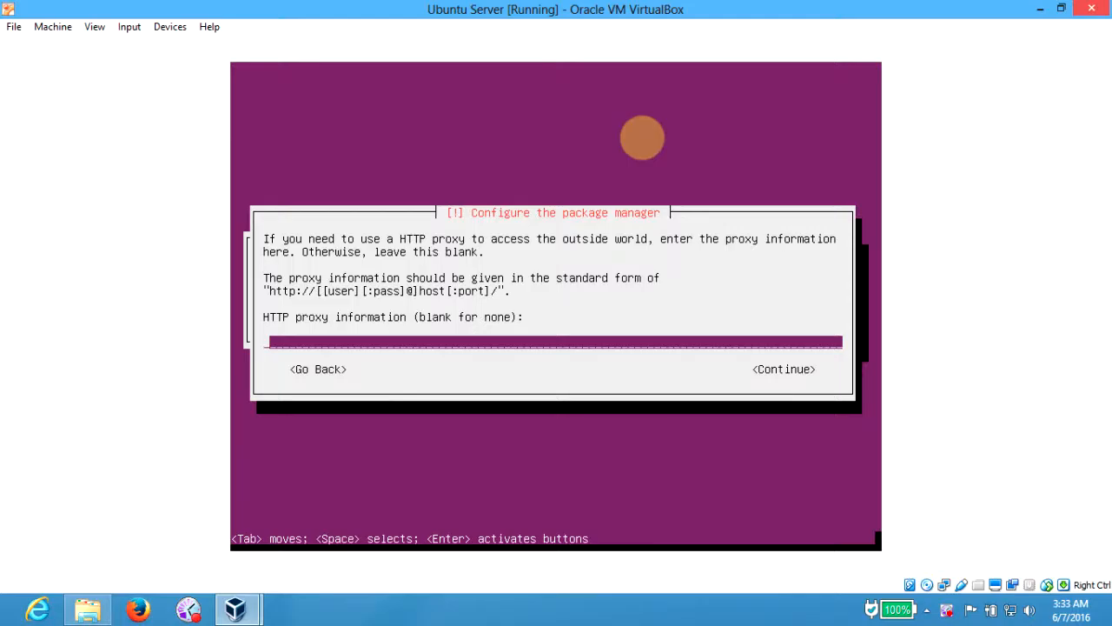
# Step: Leave the HTTP proxy blank and choose to install security updates automatically
pyautogui.press('Tab')
pyautogui.press('Return')
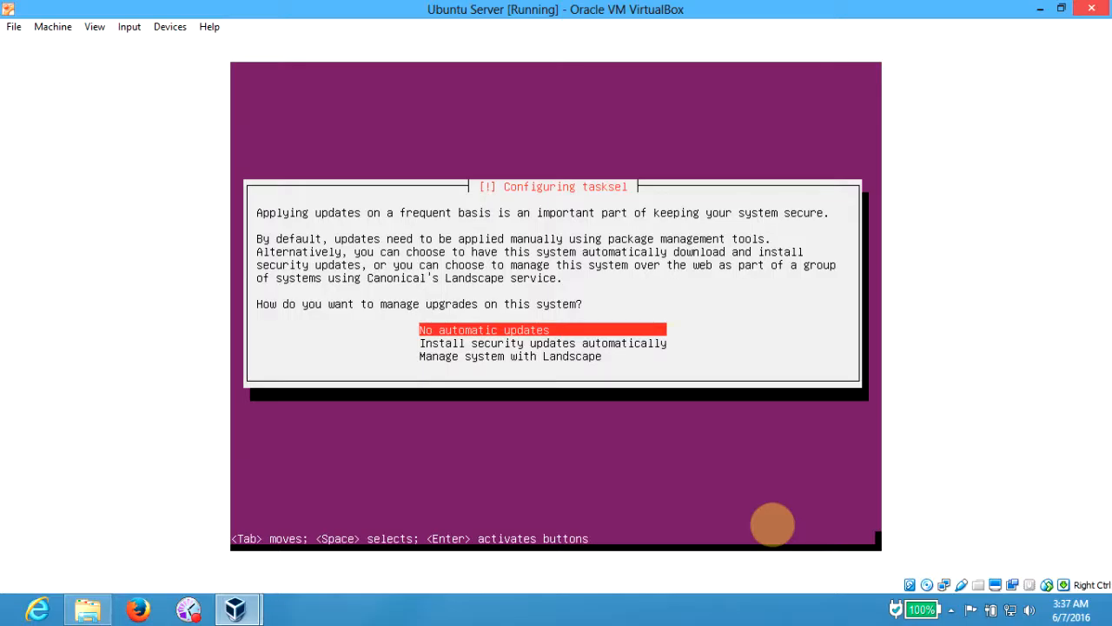
pyautogui.press('Down')
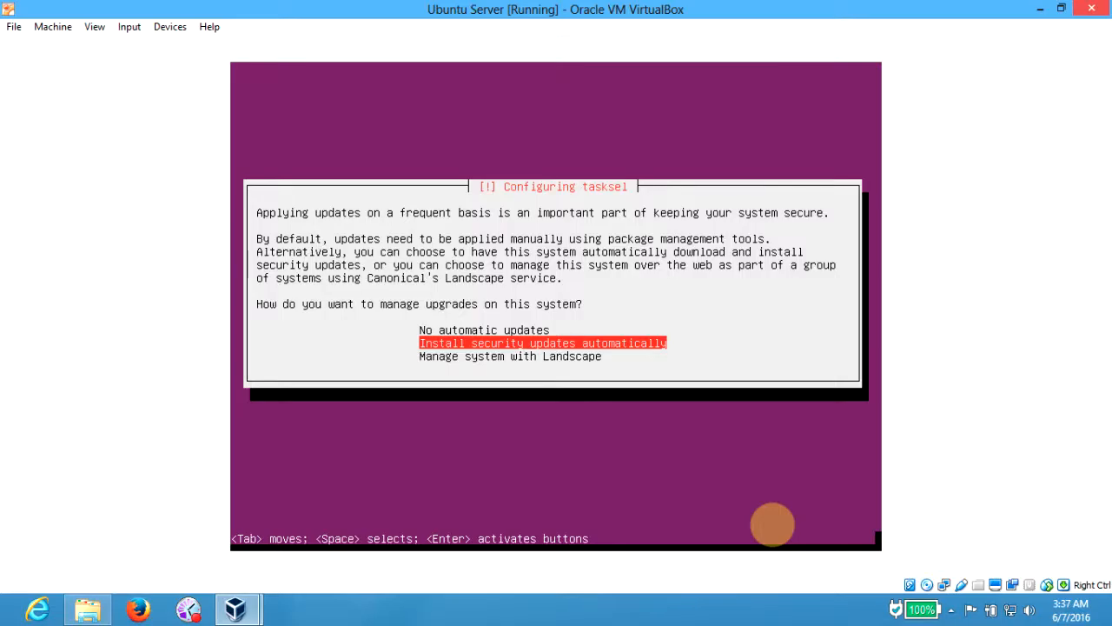
pyautogui.press('Return')
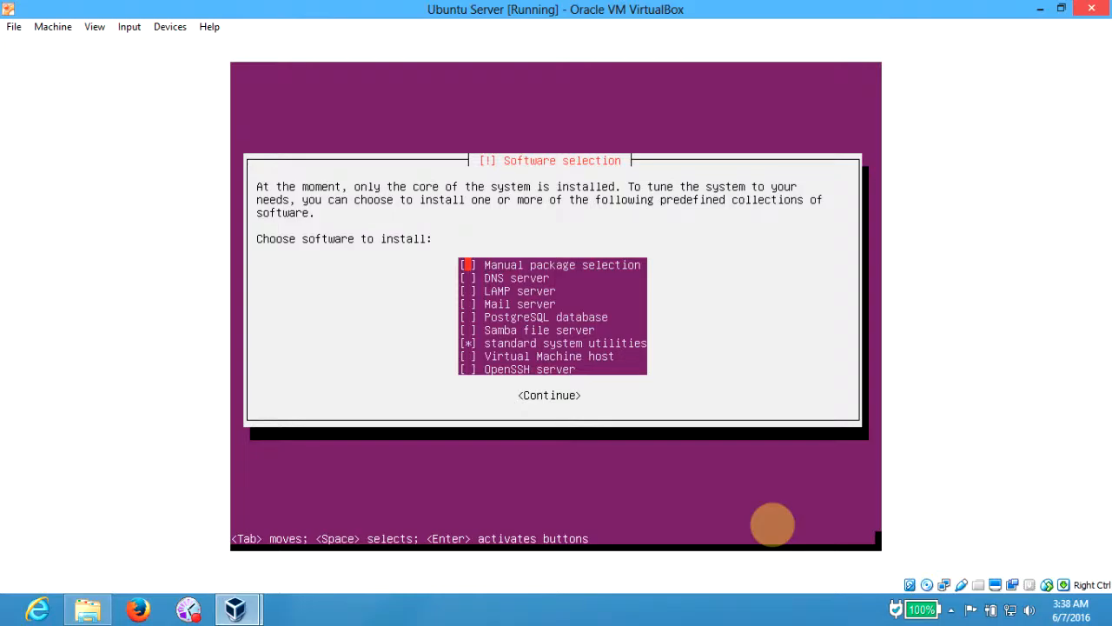
# Step: Add OpenSSH server to the software selection alongside standard system utilities and install the selected software
pyautogui.press('Down')
pyautogui.press('Down')
pyautogui.press('Down')
pyautogui.press('Down')
pyautogui.press('Down')
pyautogui.press('Down')
pyautogui.press('Down')
pyautogui.press('Down')
pyautogui.press('Tab')
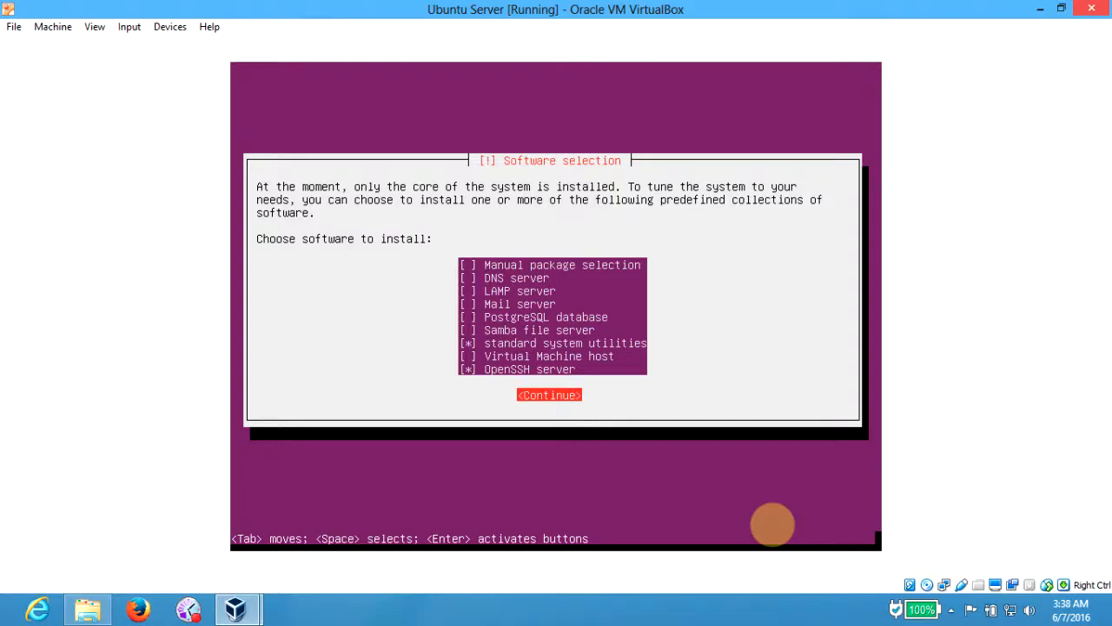
pyautogui.press('Return')
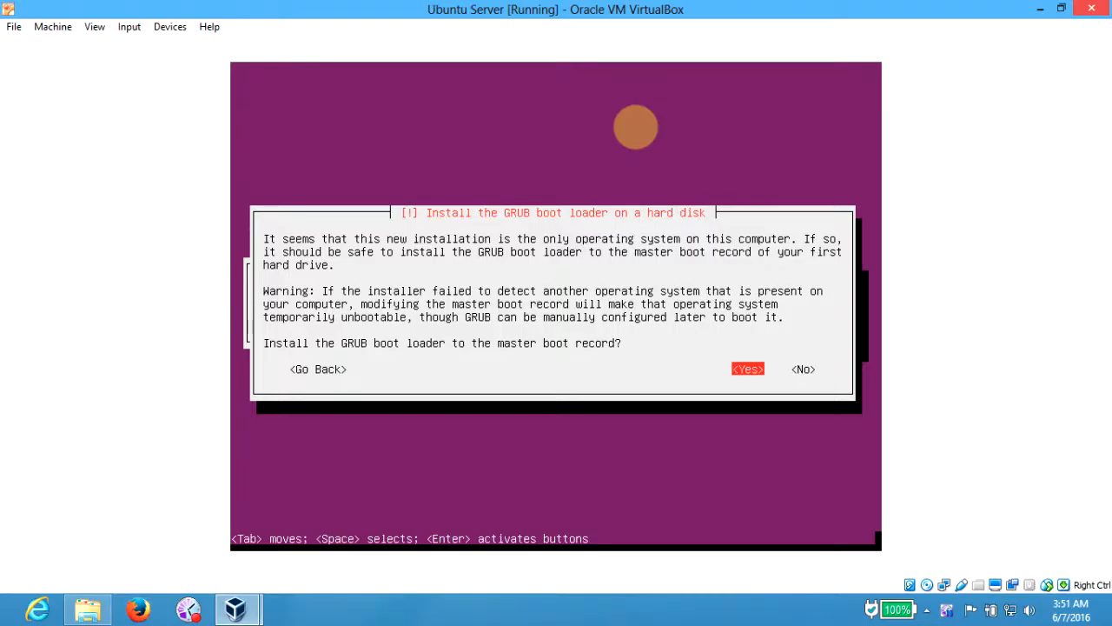
# Step: Install the GRUB boot loader to the master boot record and finish the installation by booting the new system
pyautogui.press('Return')
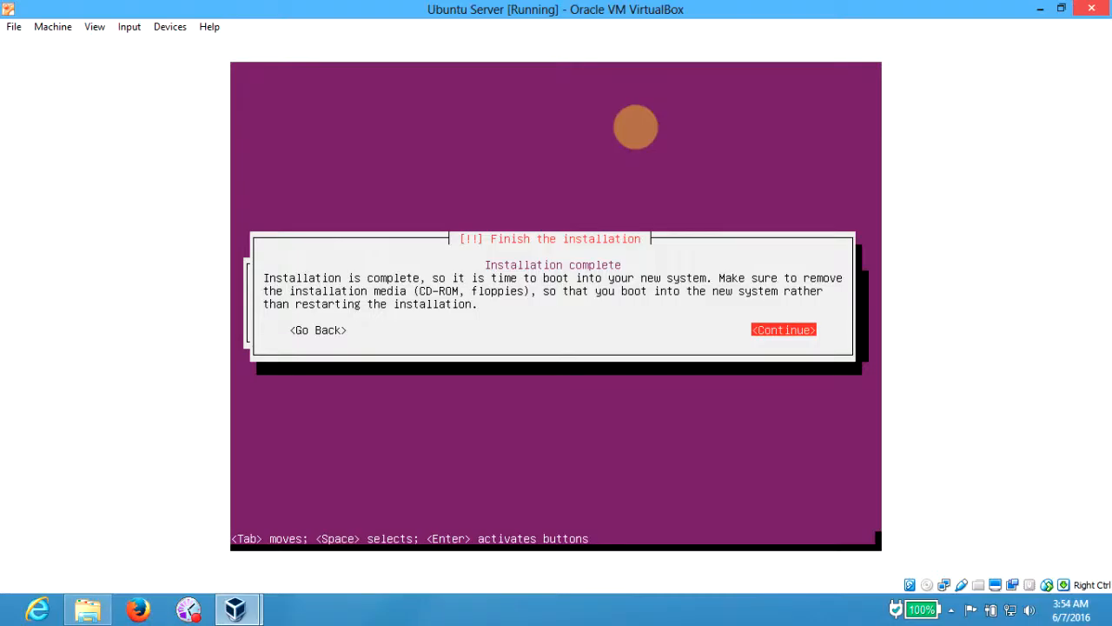
pyautogui.press('Return')
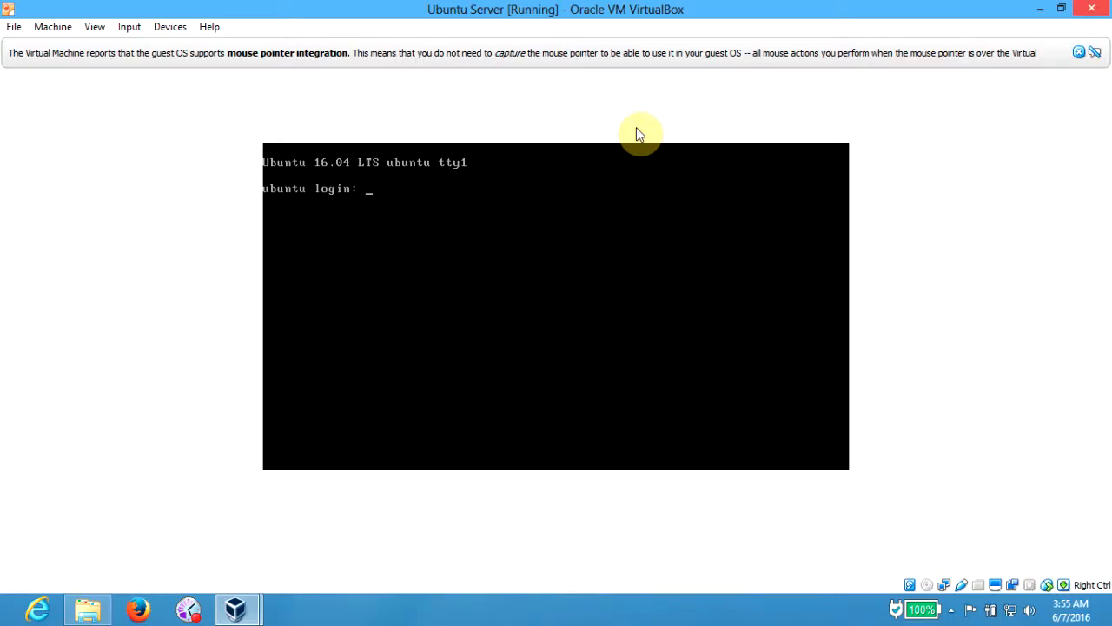
# Step: Log in to the new Ubuntu server as user with the account password
pyautogui.write('user')
pyautogui.press('Return')
pyautogui.press('Return')
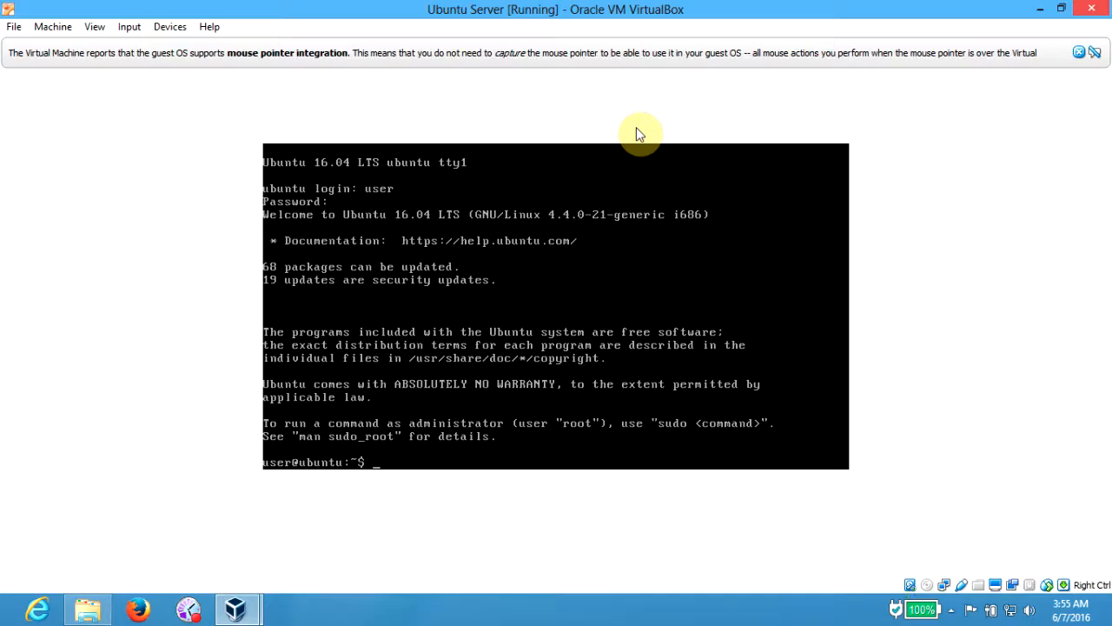
pyautogui.press('Return')
pyautogui.press('Return')
pyautogui.press('Return')
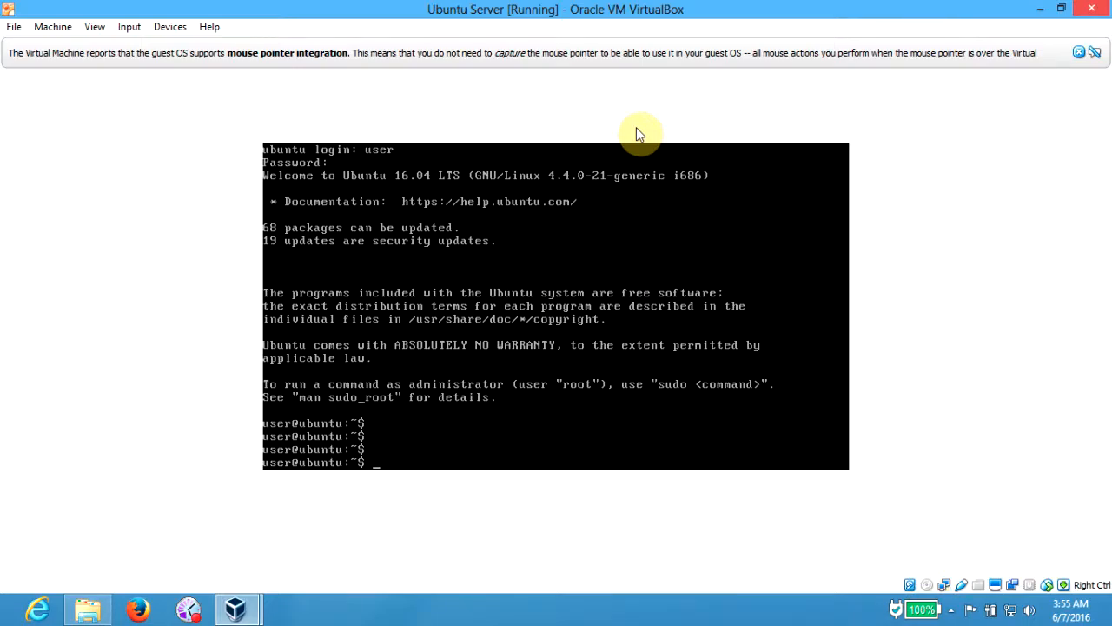